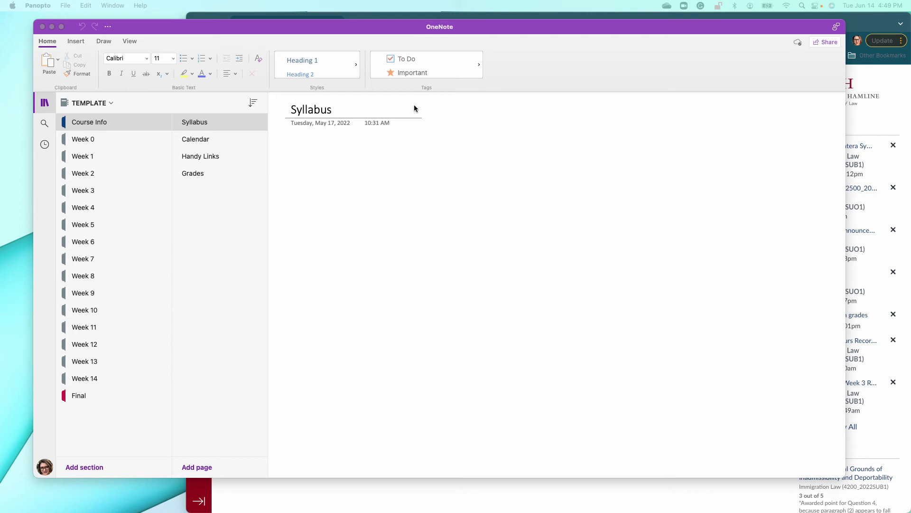
Start a new notebook and give it the Red cover
click(367, 28)
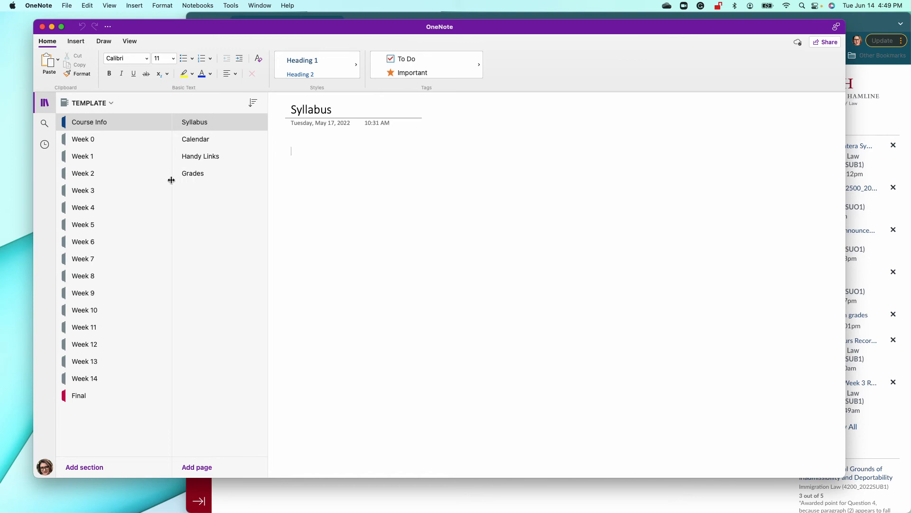
click(96, 104)
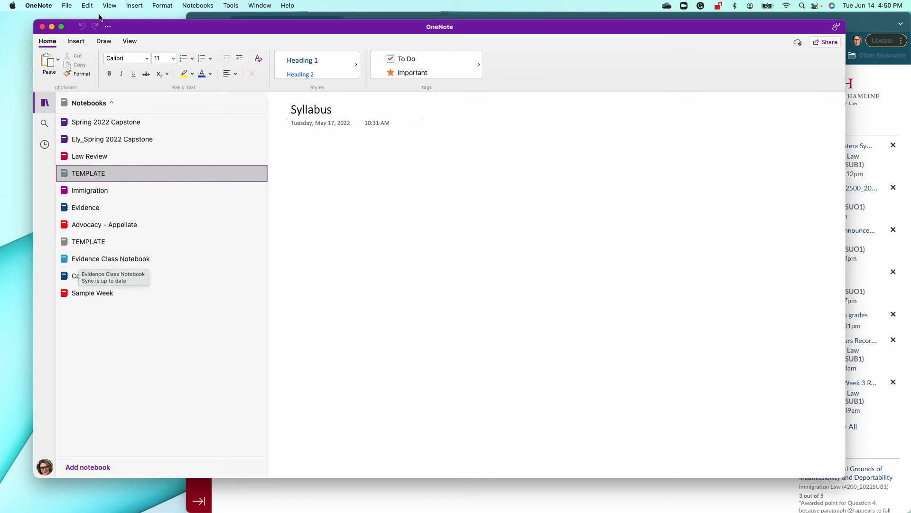
click(67, 5)
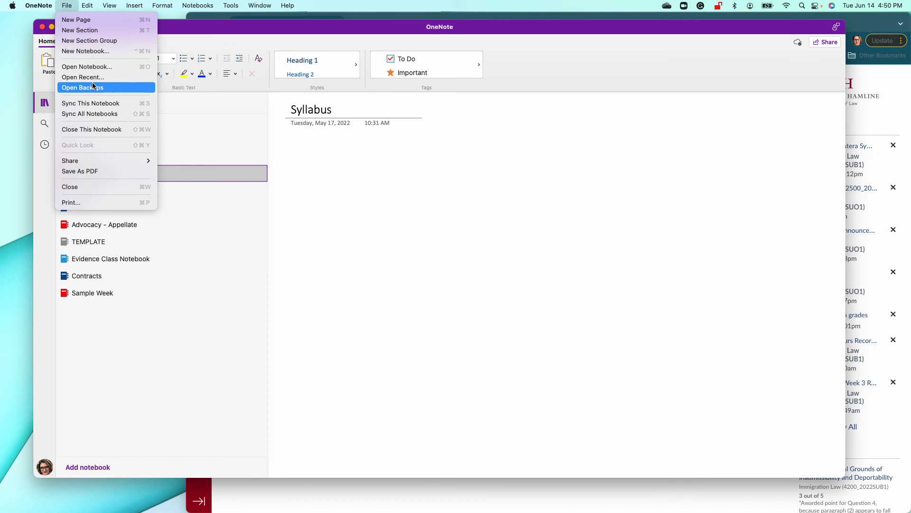
click(105, 52)
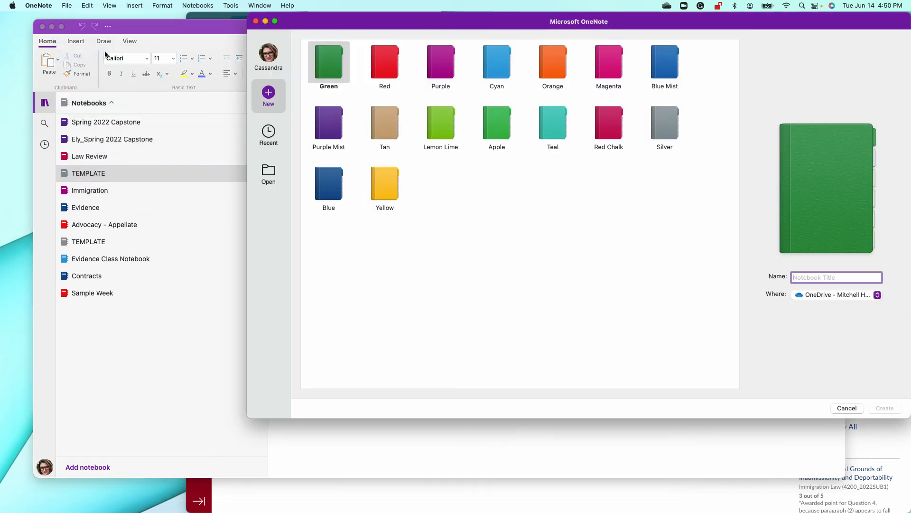
click(382, 68)
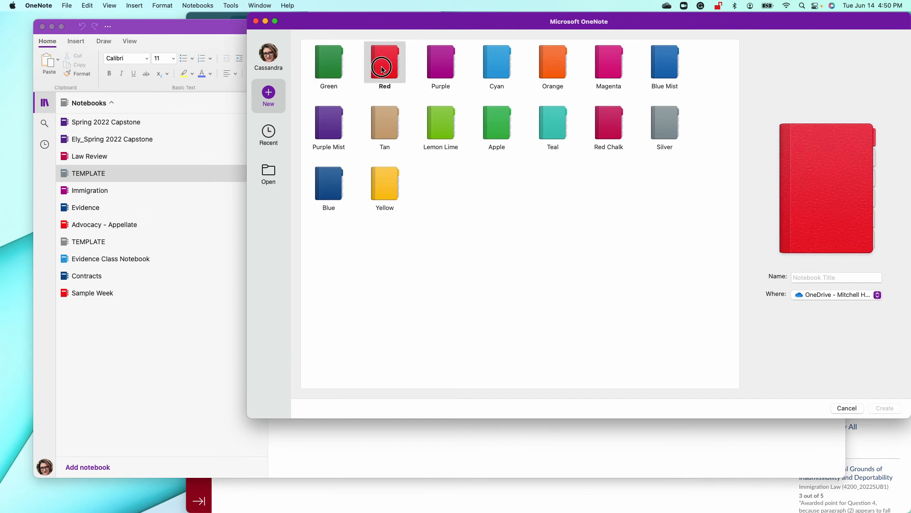
Name the new notebook Sample Tutorial, store it in OneDrive - Mitchell Hamline School of Law and create it
click(824, 277)
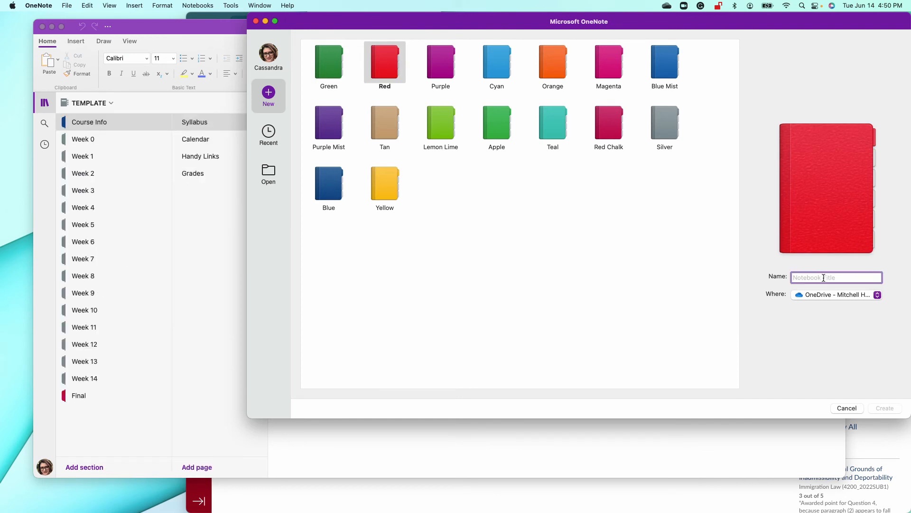
text(Sam;le)
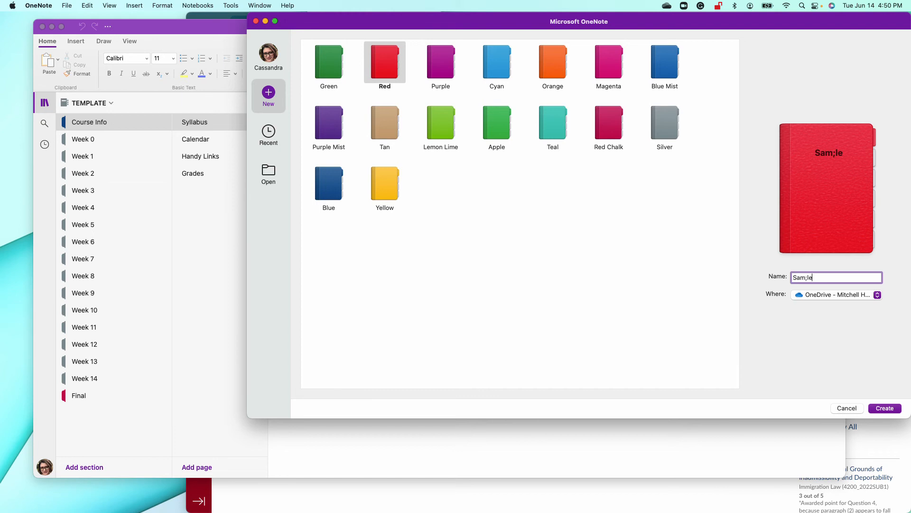
key(BackSpace)
key(BackSpace)
key(BackSpace)
text(ple Tutoria)
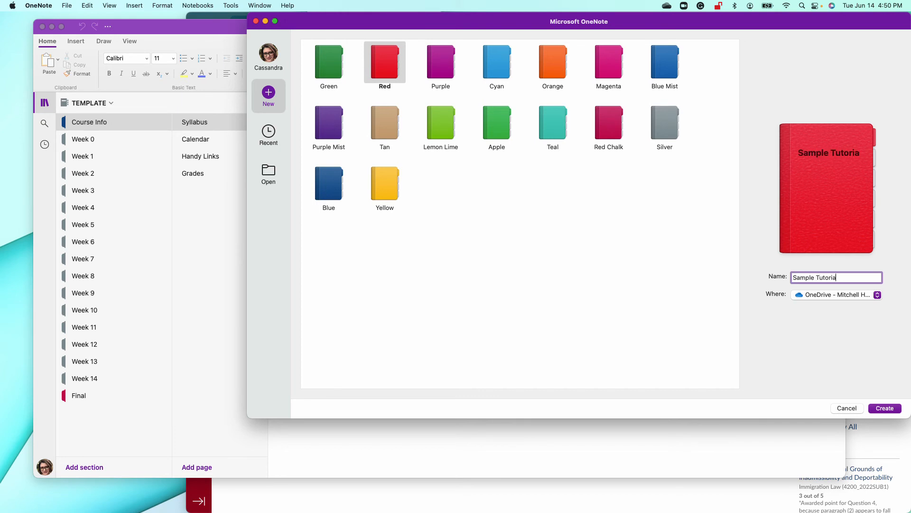
text(l)
click(839, 295)
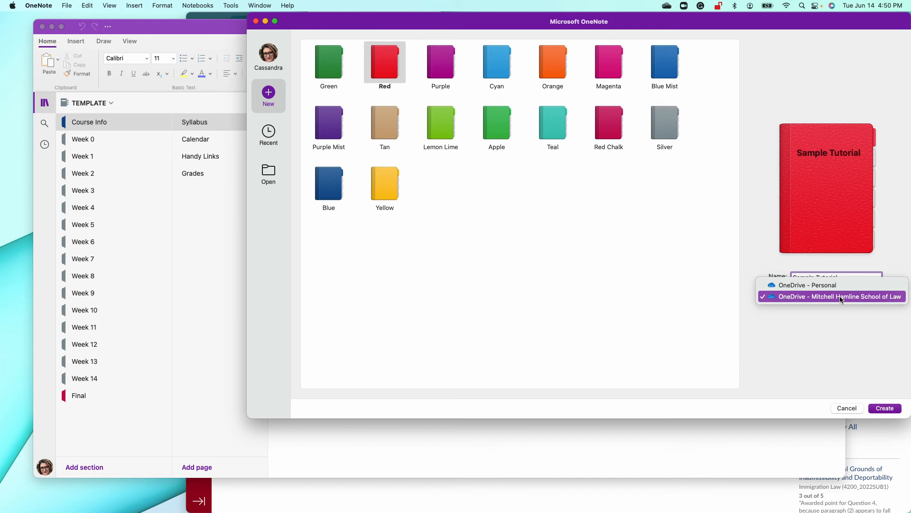
click(840, 297)
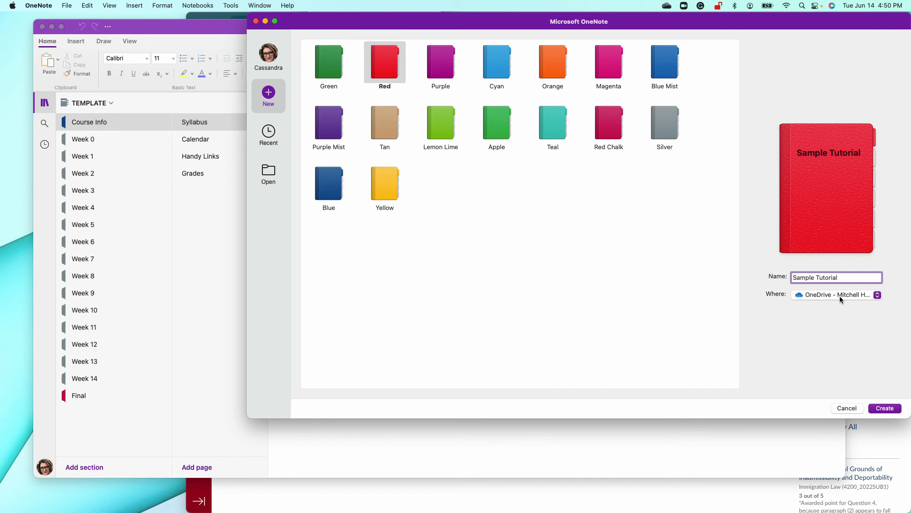
click(888, 409)
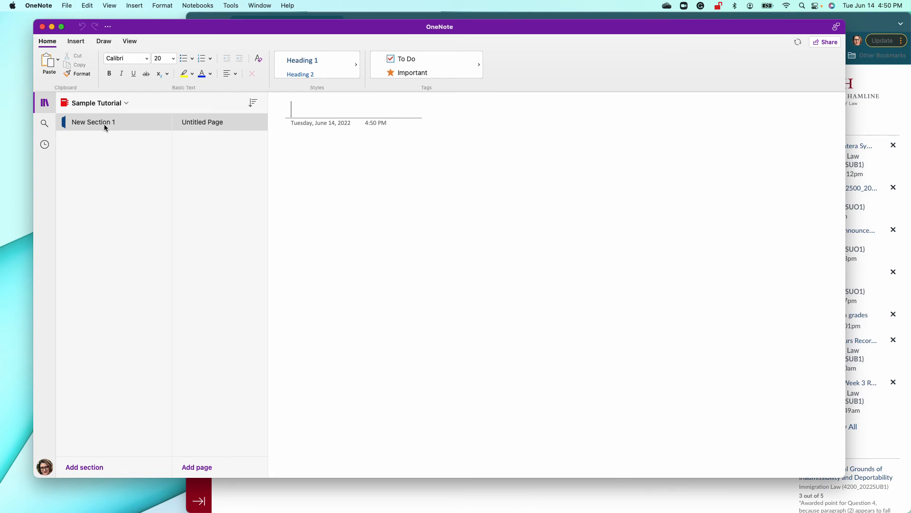
Open the TEMPLATE notebook and examine the pages in its Course Info, Final and Week 0 sections
click(105, 102)
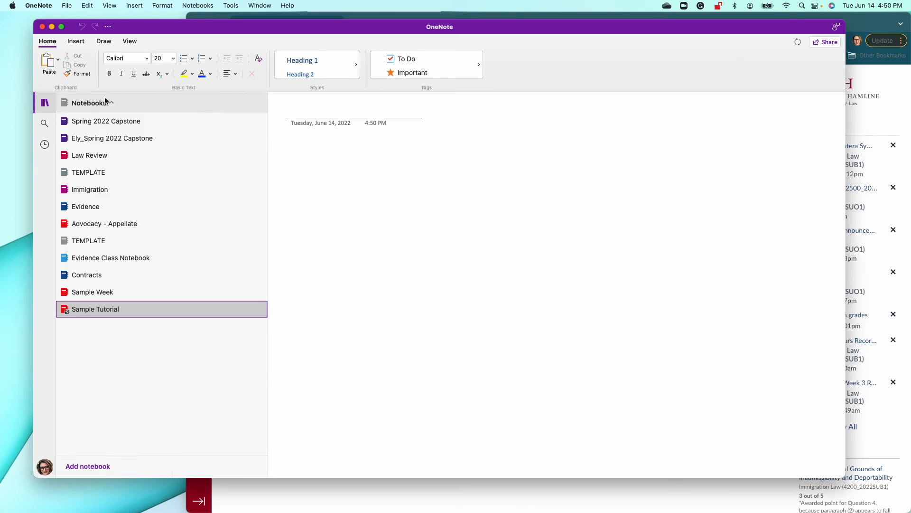
click(86, 174)
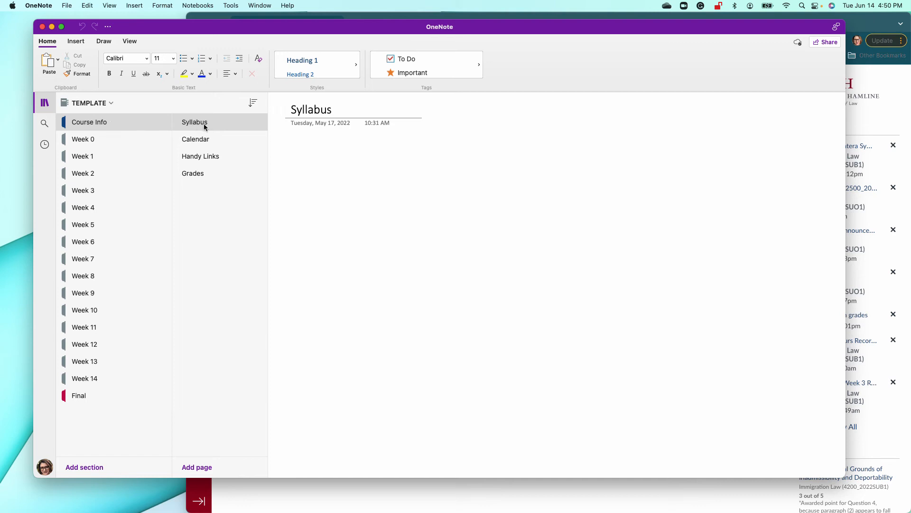
click(198, 140)
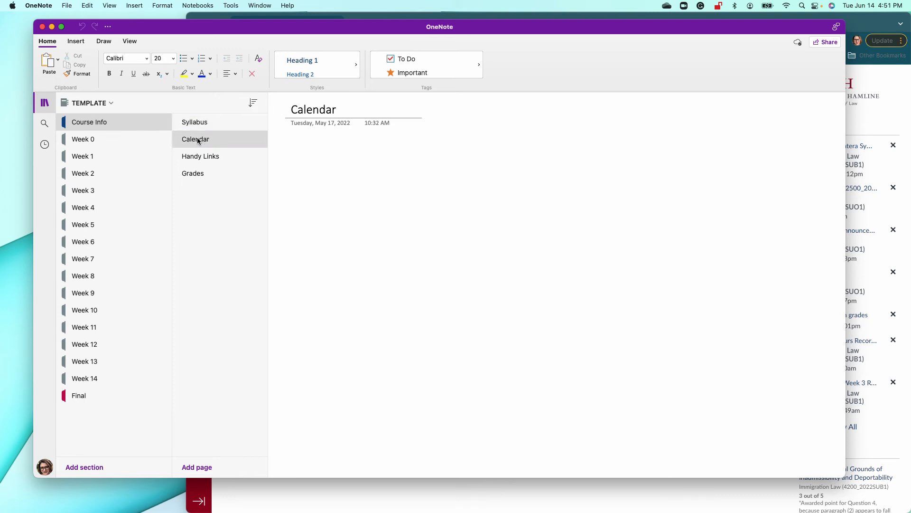
click(197, 156)
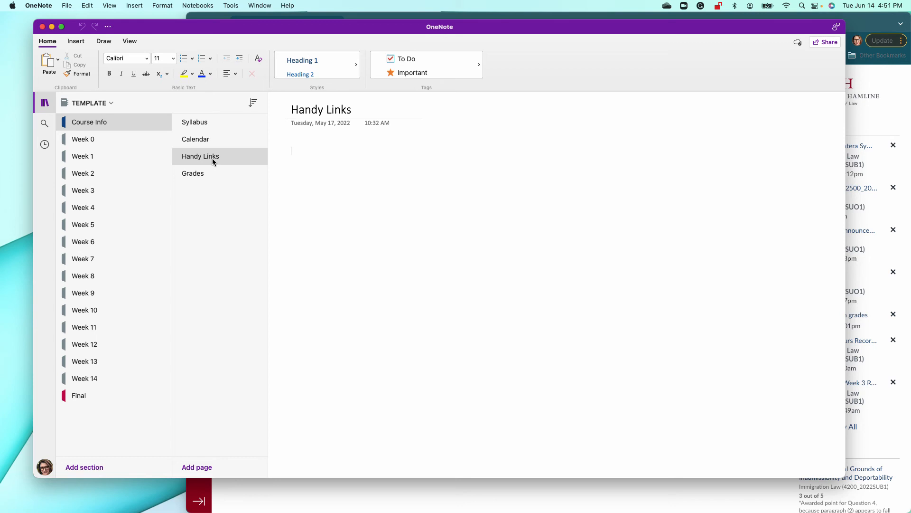
click(196, 175)
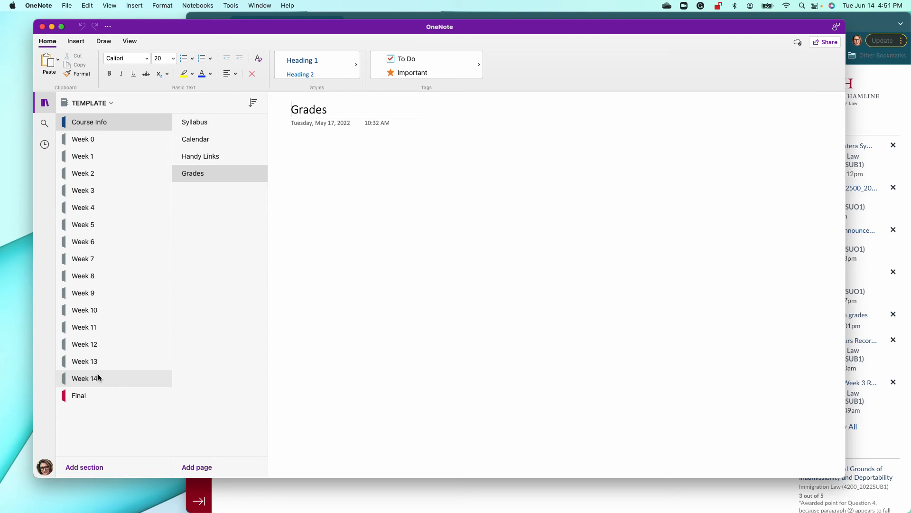
click(77, 396)
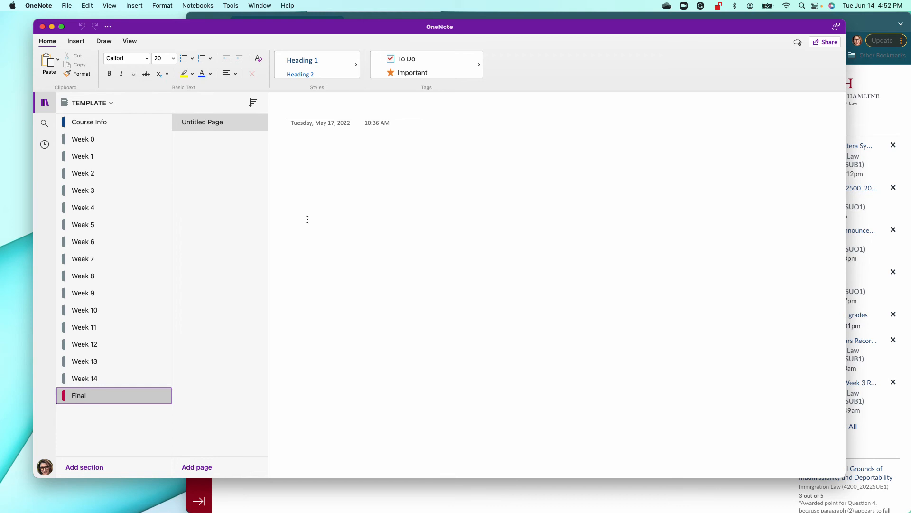
click(99, 127)
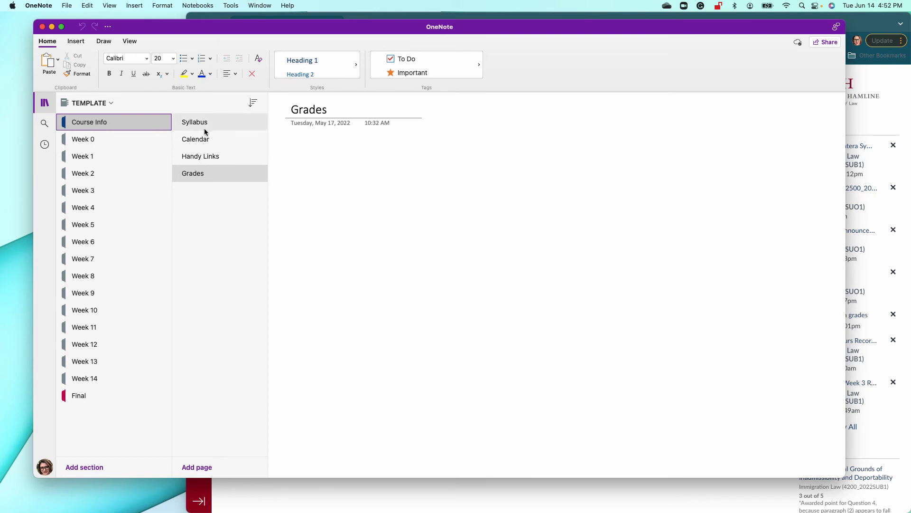
click(112, 139)
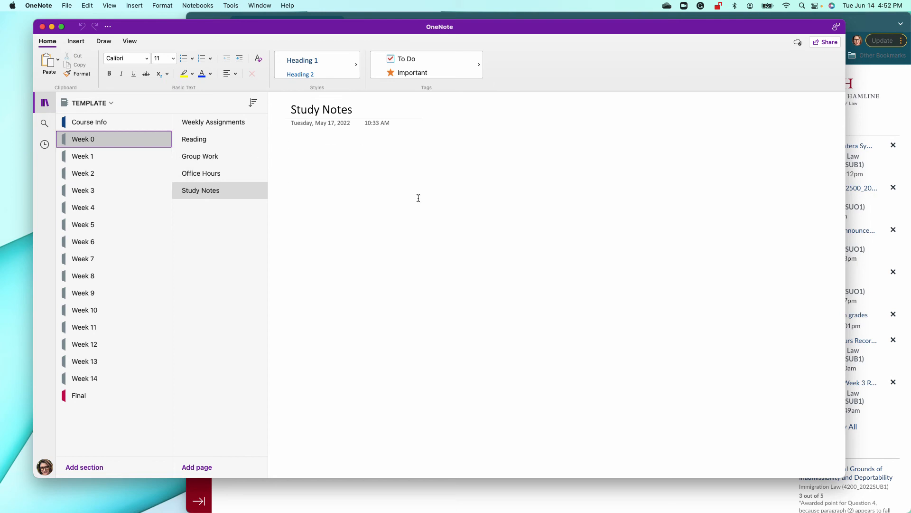
Copy the Course Info section of the TEMPLATE notebook to the Sample Tutorial notebook
click(103, 124)
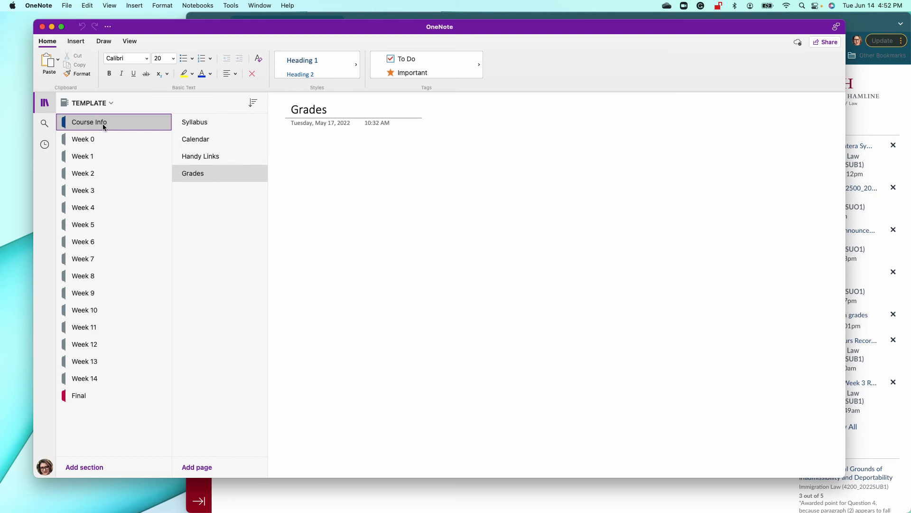
right_click(102, 123)
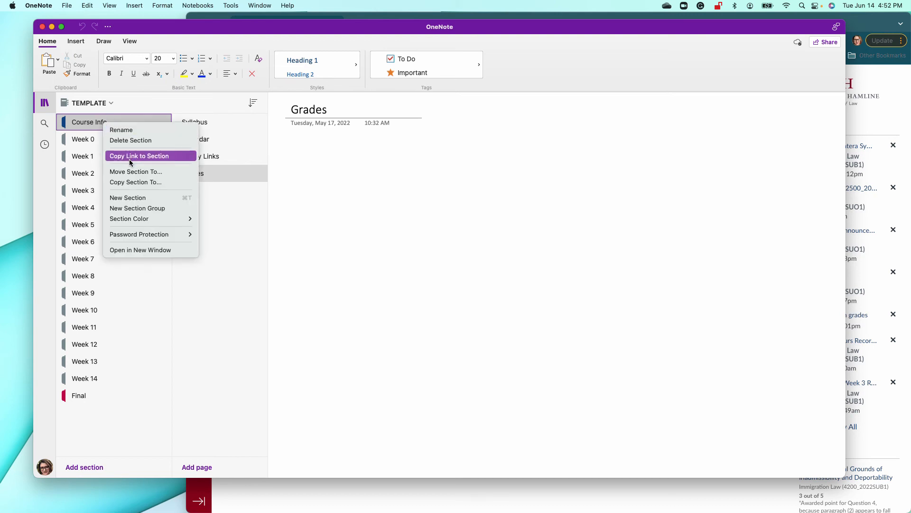
click(138, 184)
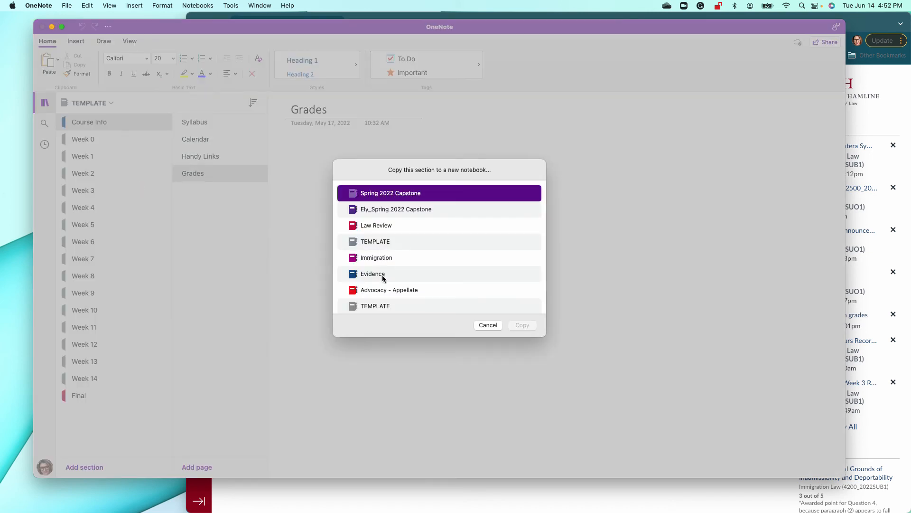
scroll(412, 289, down, 3)
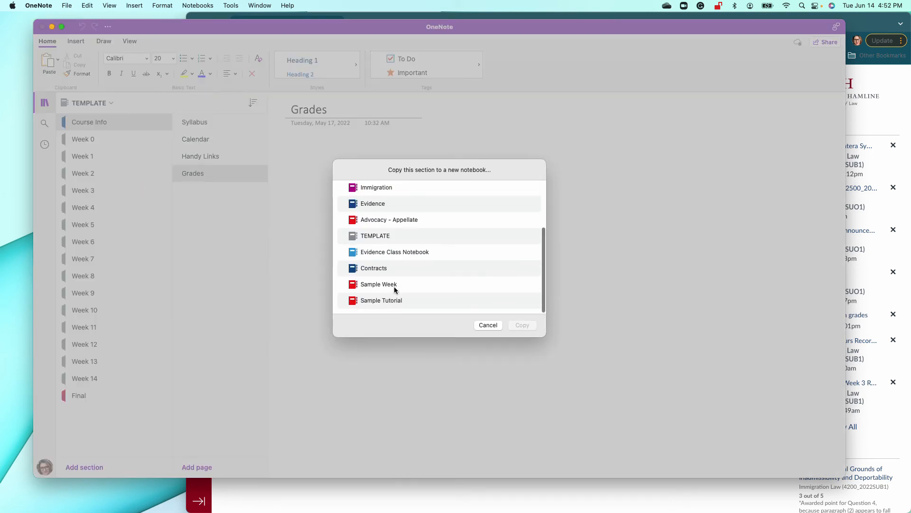
click(386, 301)
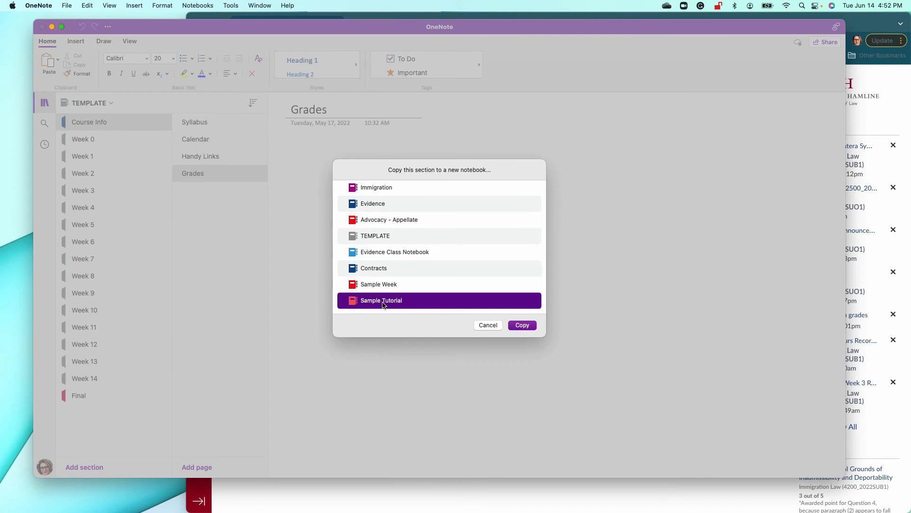
click(520, 326)
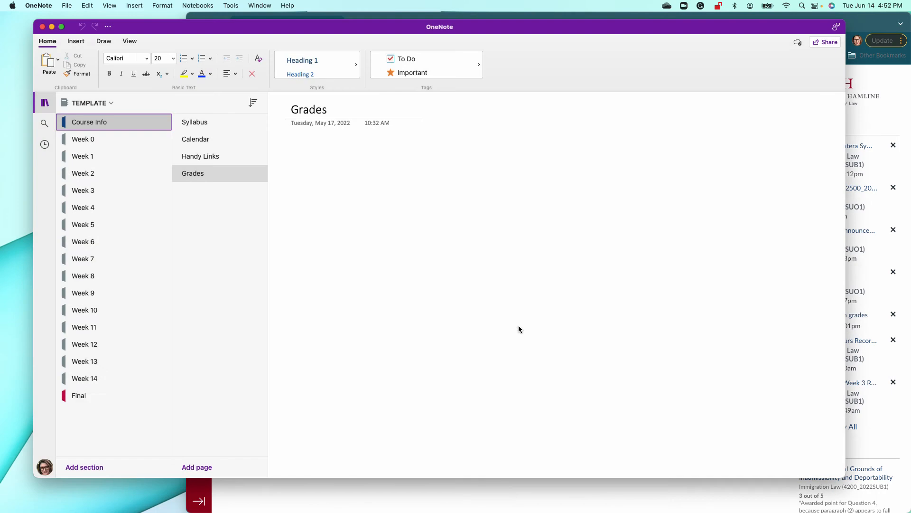
Copy the Week 0 section of the TEMPLATE notebook to the Sample Tutorial notebook
click(95, 141)
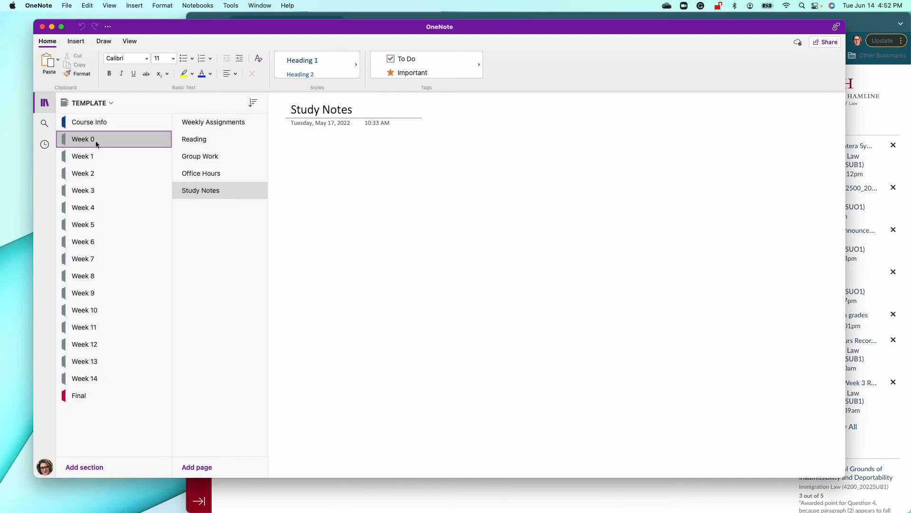
right_click(96, 141)
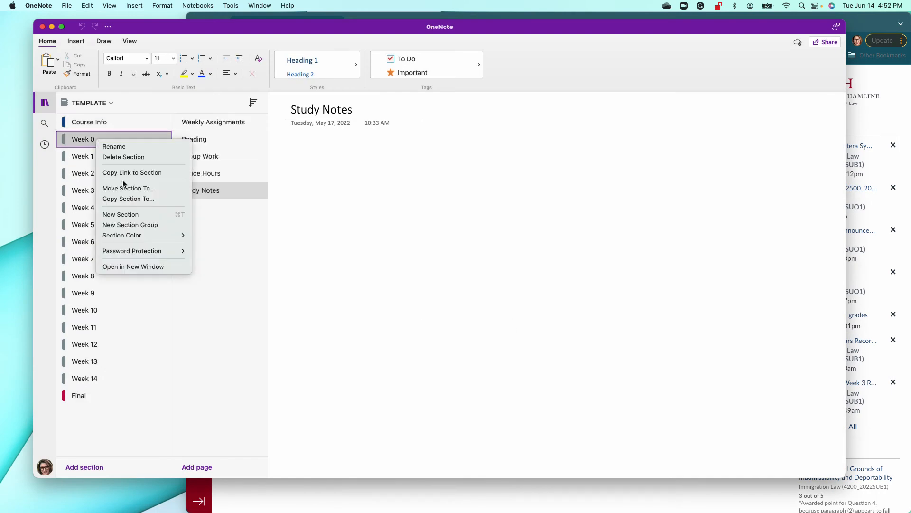
click(125, 200)
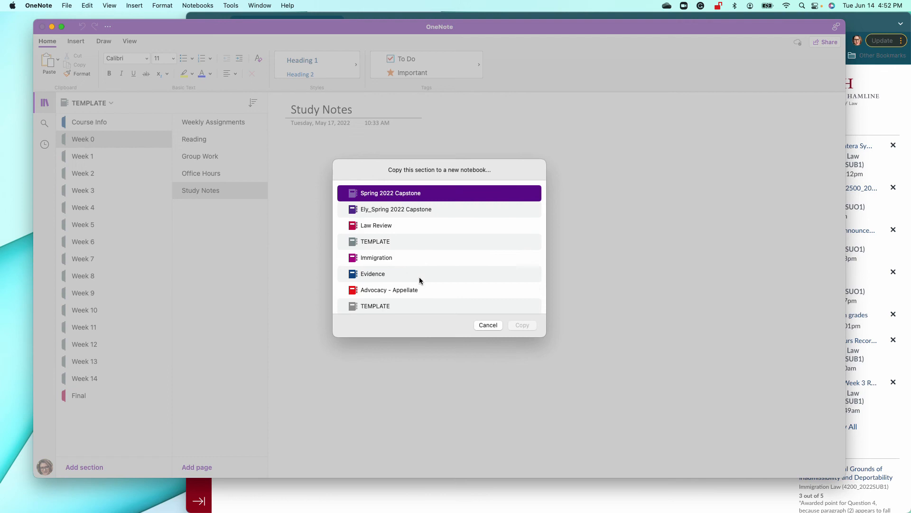
scroll(419, 277, down, 4)
click(401, 300)
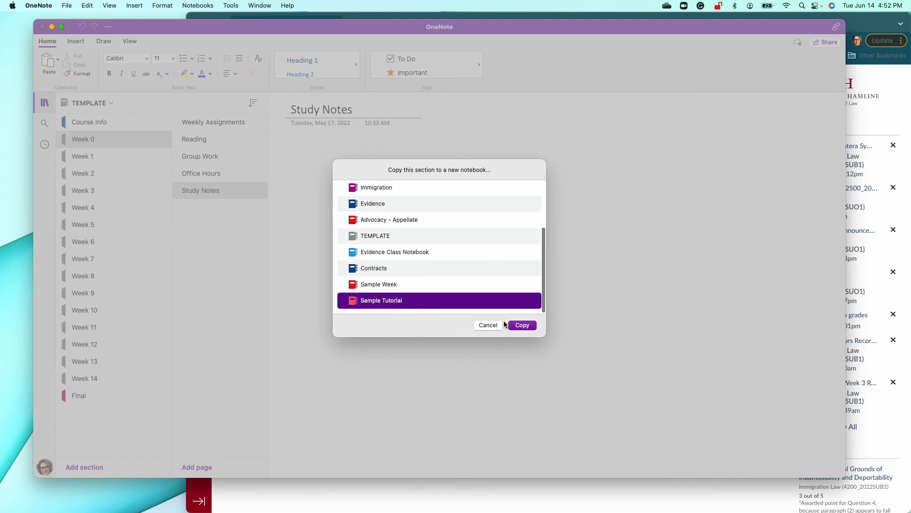
click(521, 325)
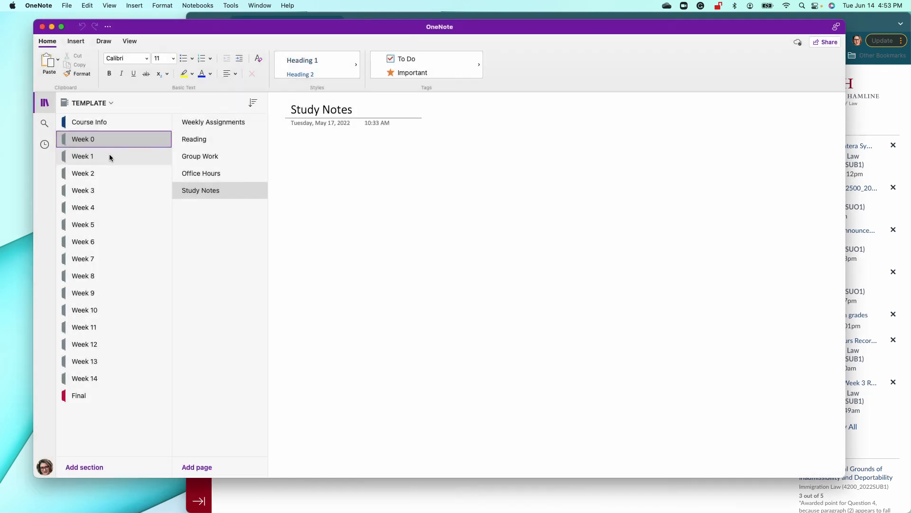
Copy the Week 1 section of the TEMPLATE notebook to the Sample Tutorial notebook
click(106, 155)
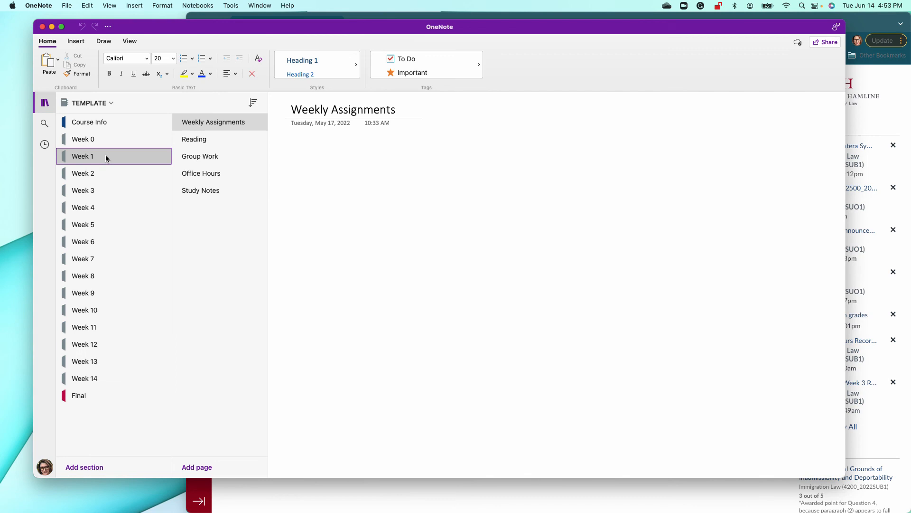
right_click(106, 156)
click(147, 212)
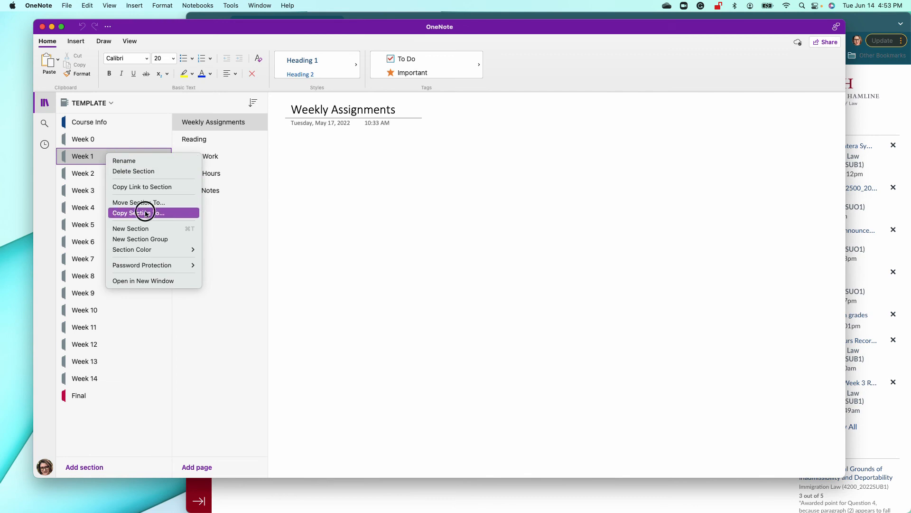
scroll(422, 292, down, 3)
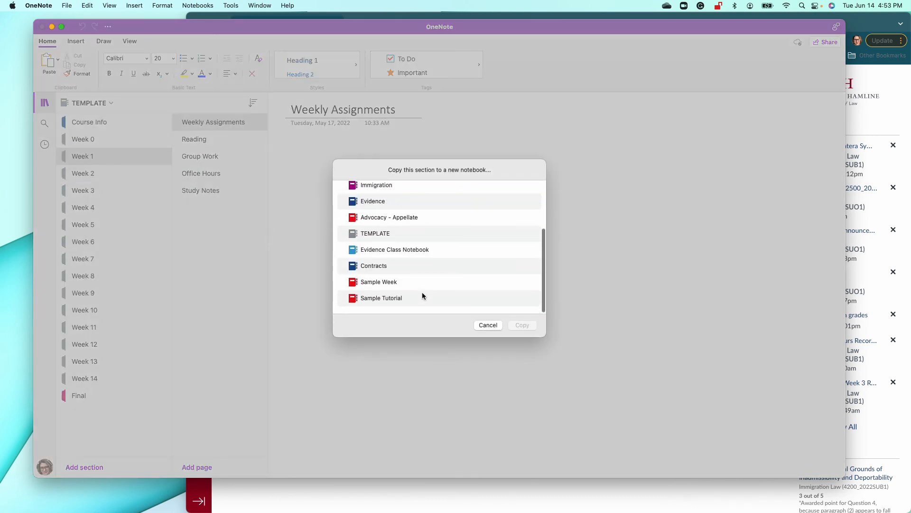
click(409, 301)
click(521, 326)
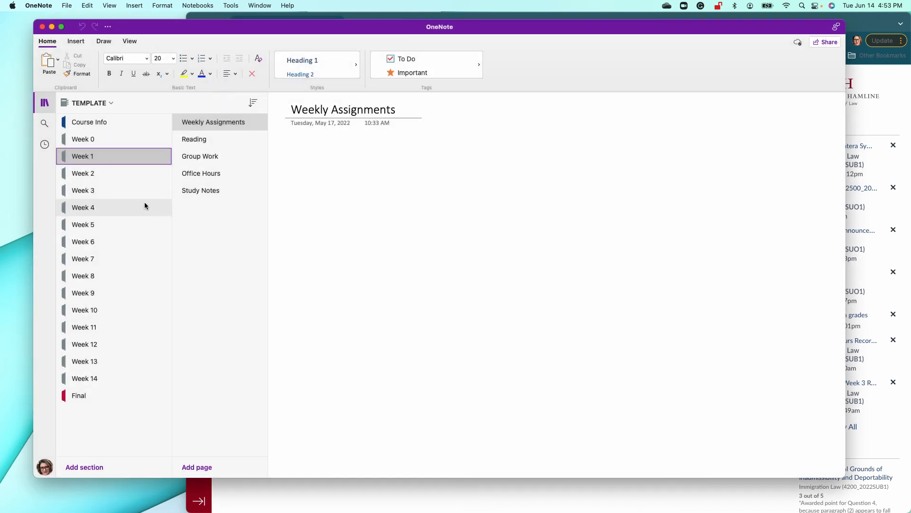
Copy the Week 2 section of the TEMPLATE notebook to the Sample Tutorial notebook
right_click(129, 176)
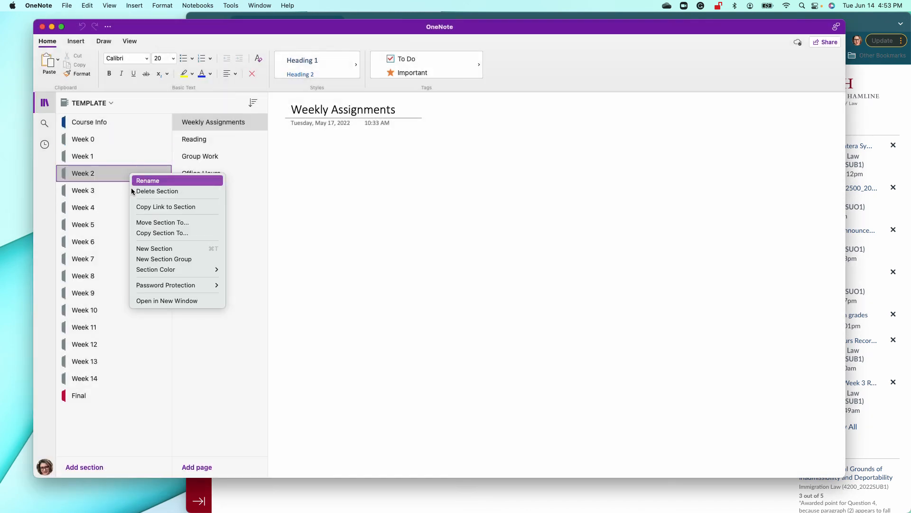
click(169, 235)
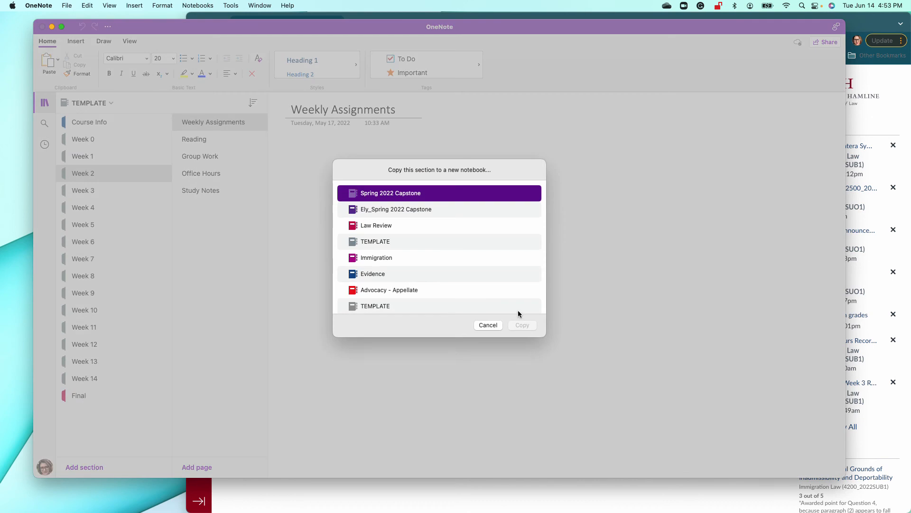
scroll(420, 285, down, 5)
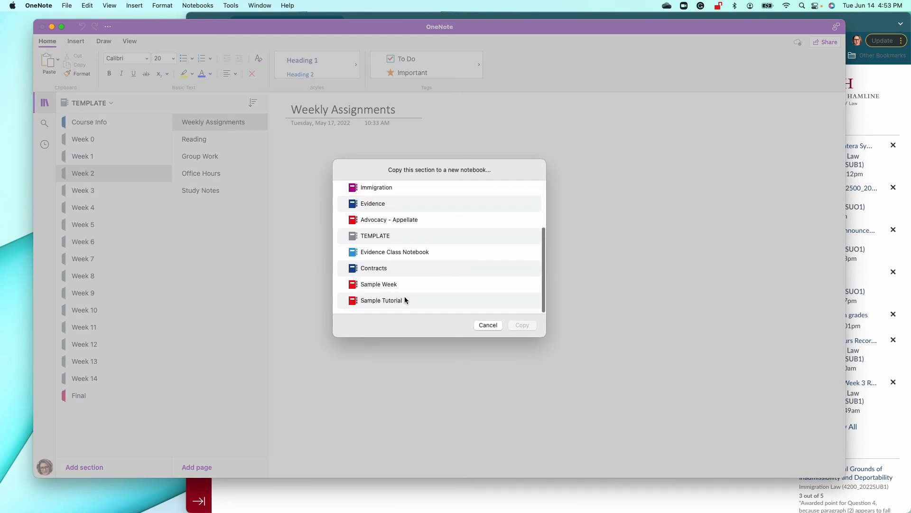
click(405, 299)
click(521, 326)
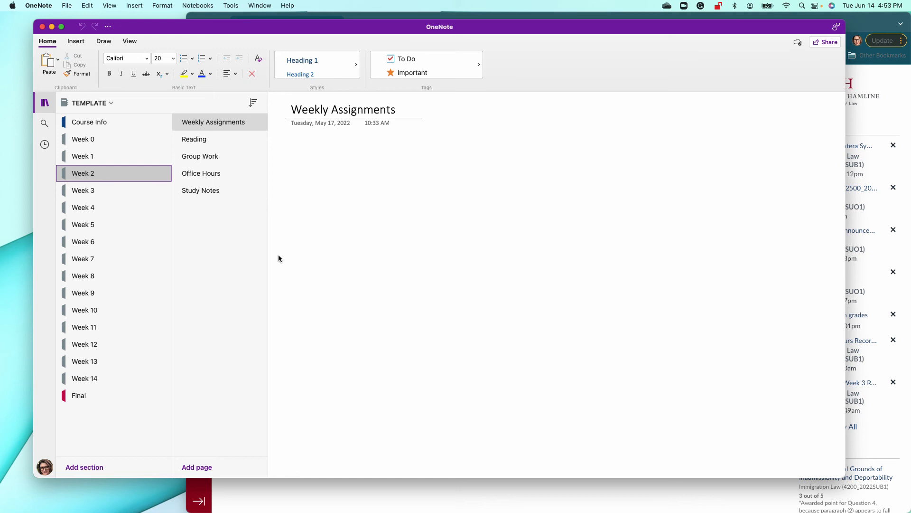
click(95, 103)
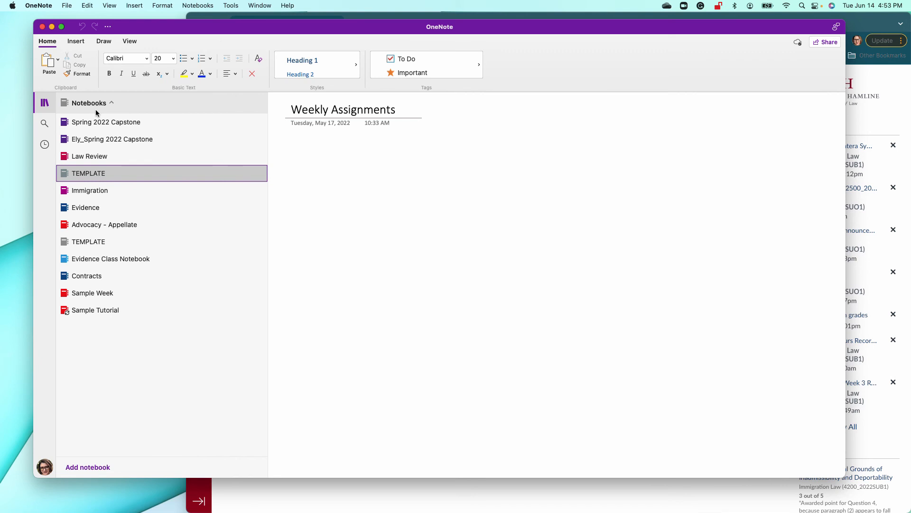
right_click(99, 295)
mouse_move(123, 299)
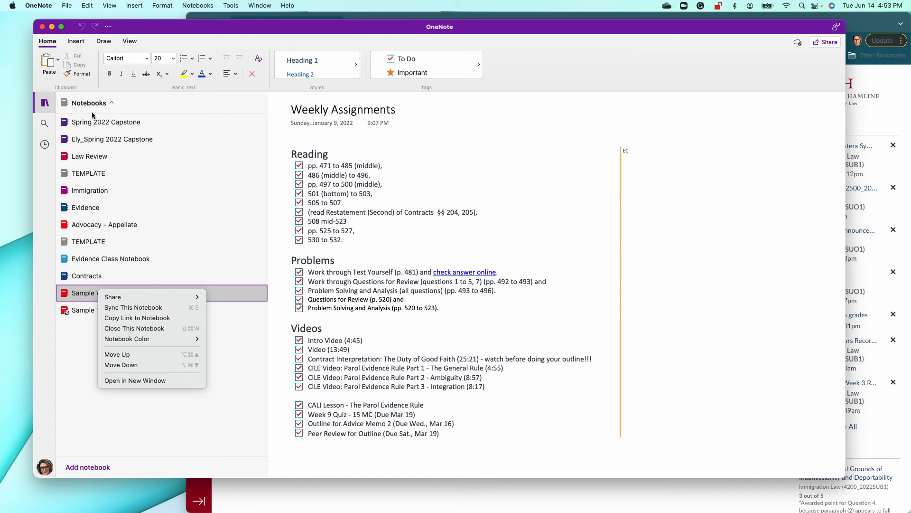
click(66, 6)
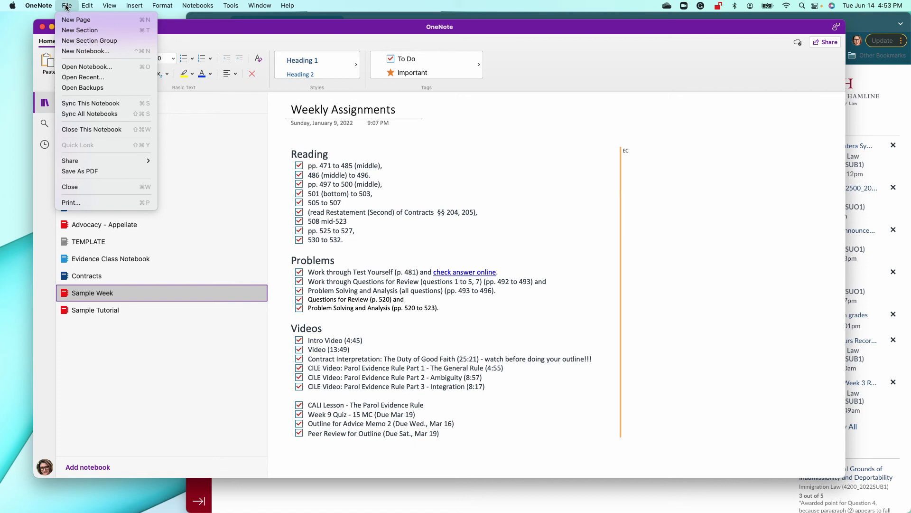
click(98, 70)
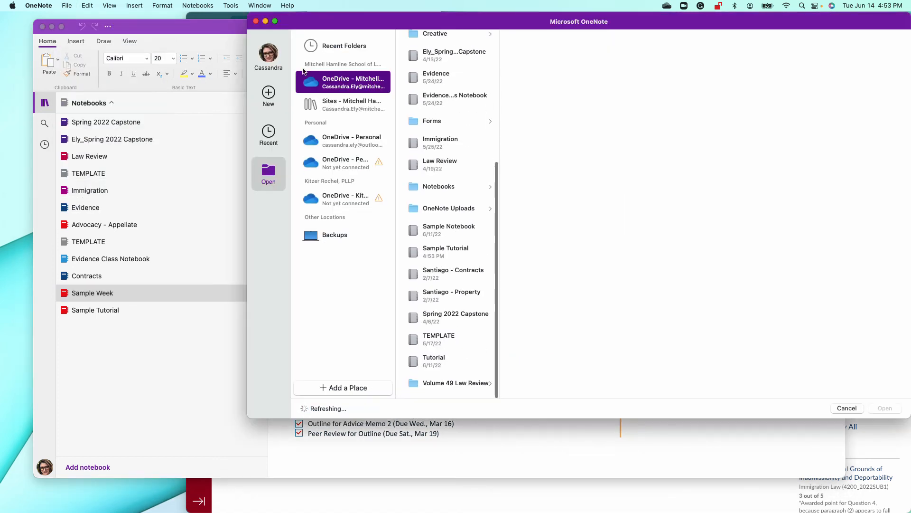
click(256, 21)
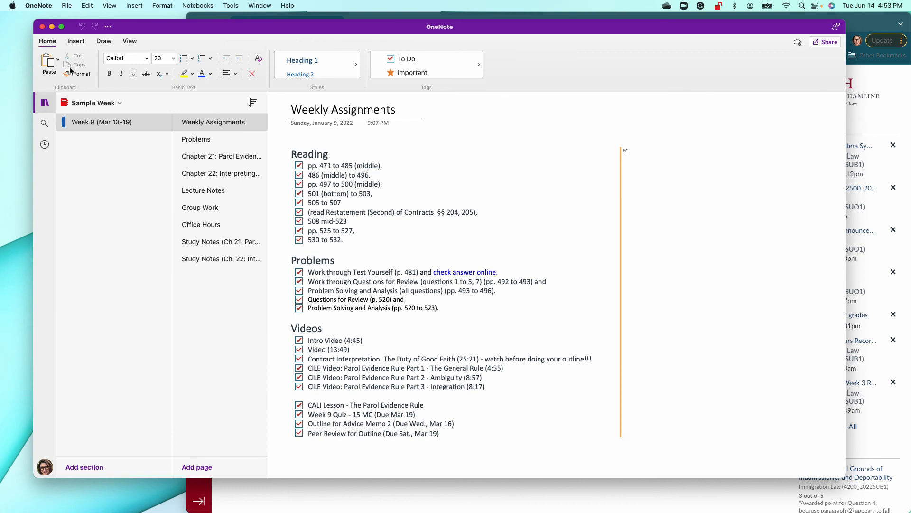
Open the Sample Tutorial notebook and delete its New Section 1 section
click(95, 104)
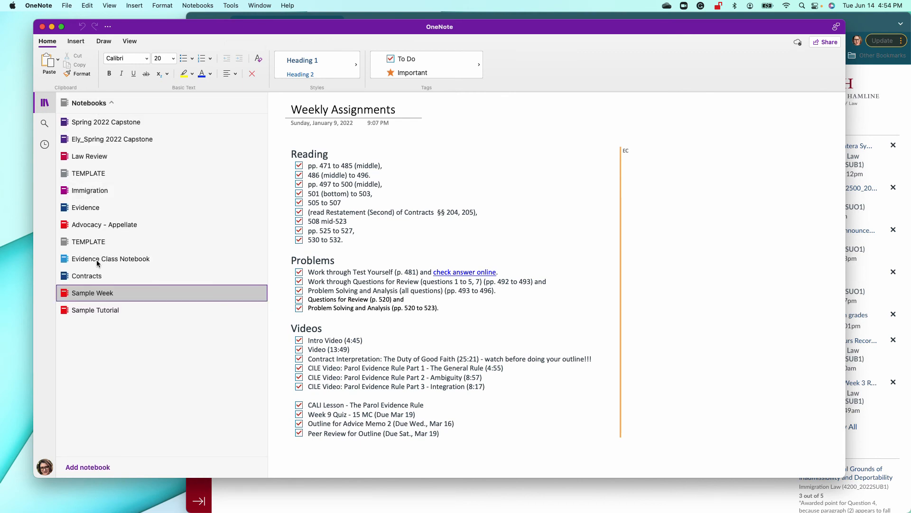
click(101, 311)
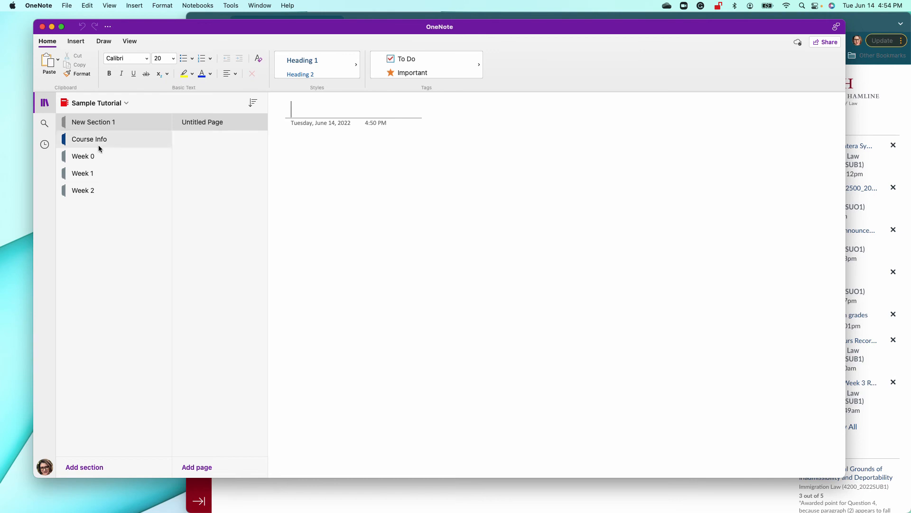
right_click(91, 121)
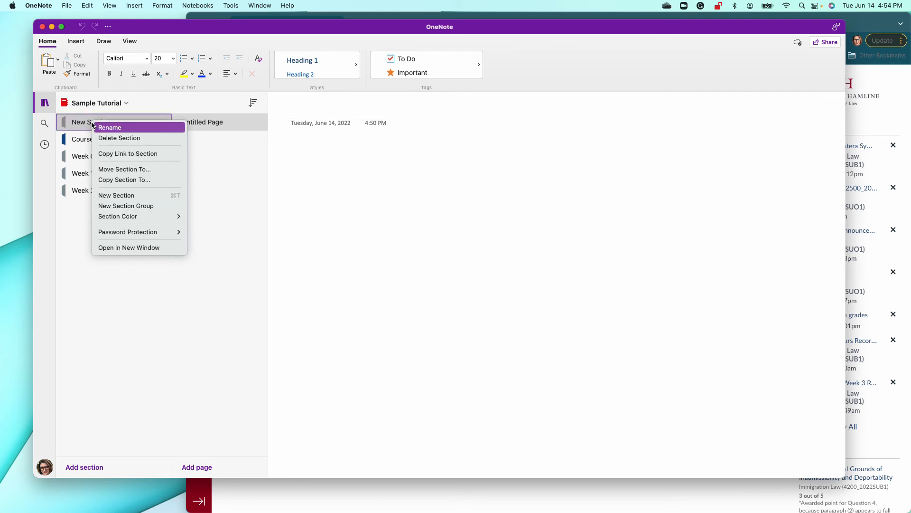
click(122, 138)
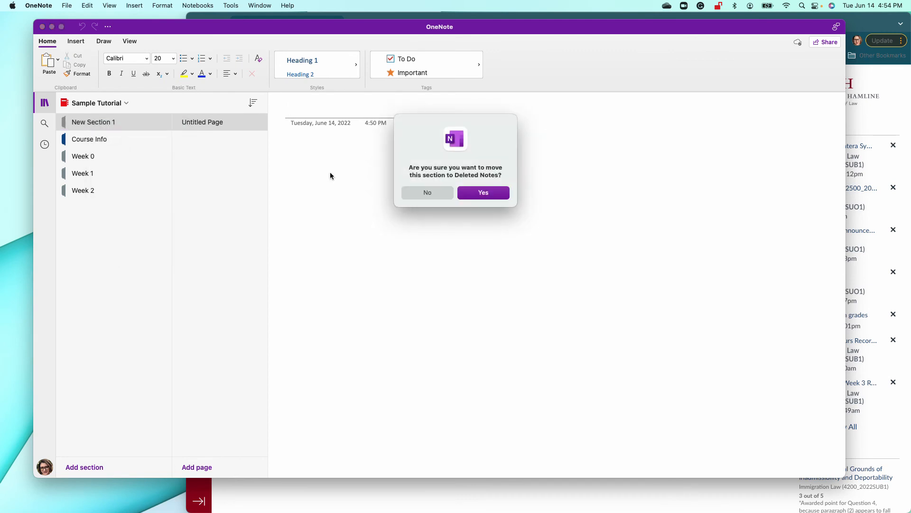
click(492, 193)
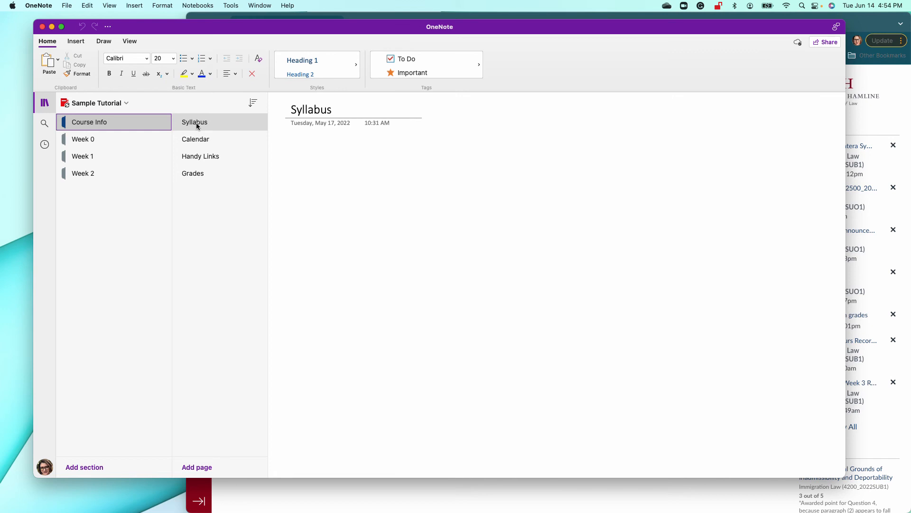
Add a page titled Sample below the Syllabus page in the Course Info section and cut it out again
click(198, 468)
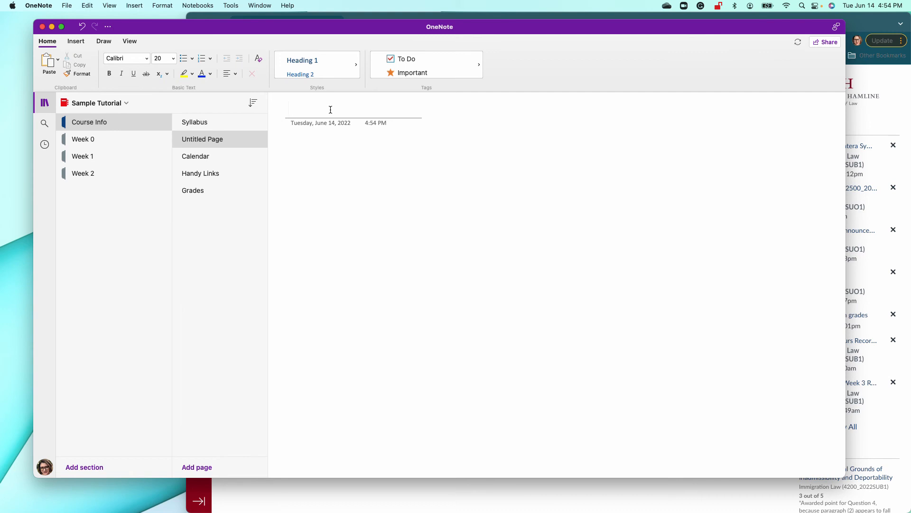
text(Sample)
right_click(226, 142)
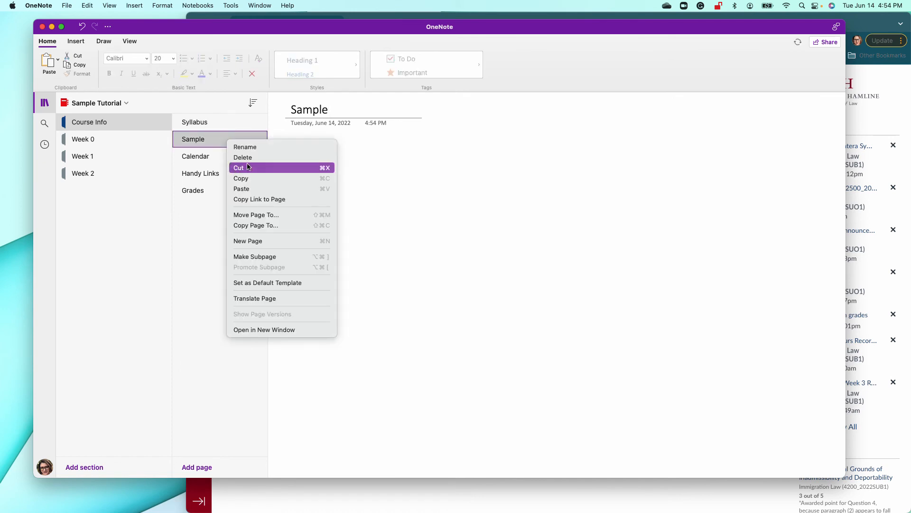
click(244, 169)
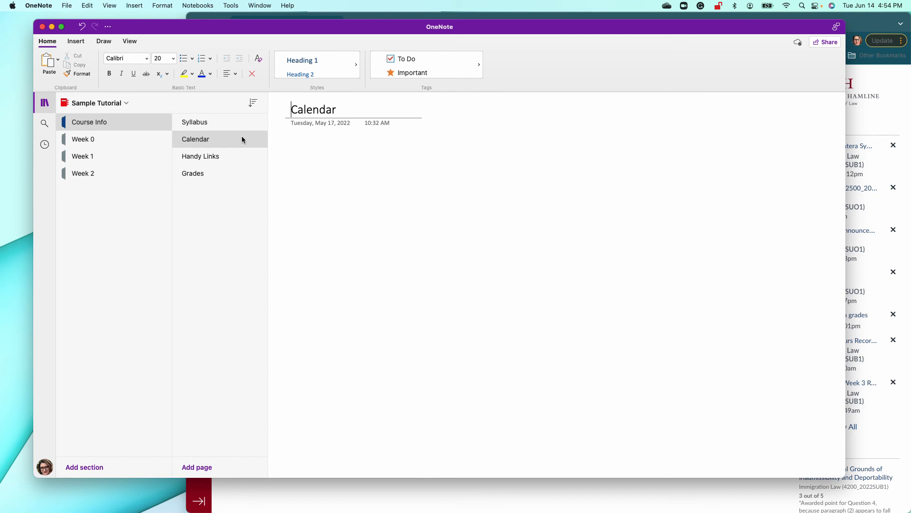
Switch to Chrome and examine the syllabus of the Contracts: Transactional Law course
click(195, 123)
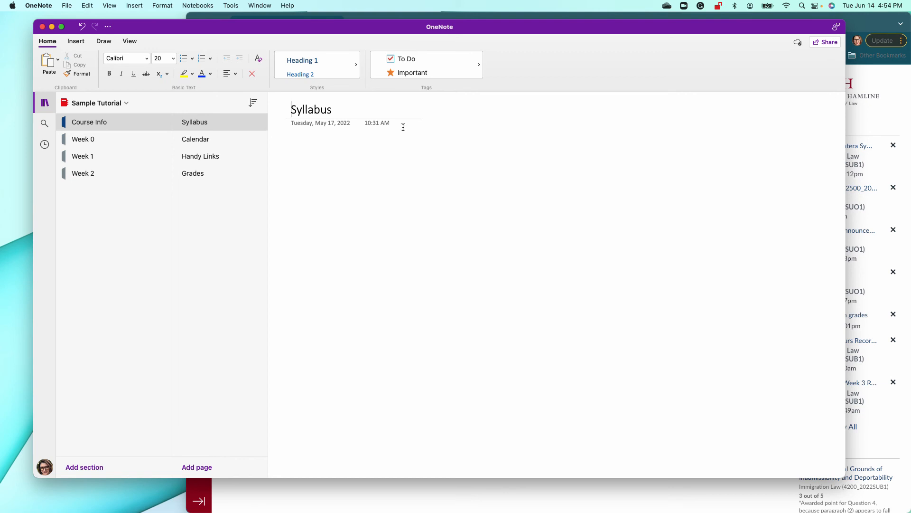
click(511, 18)
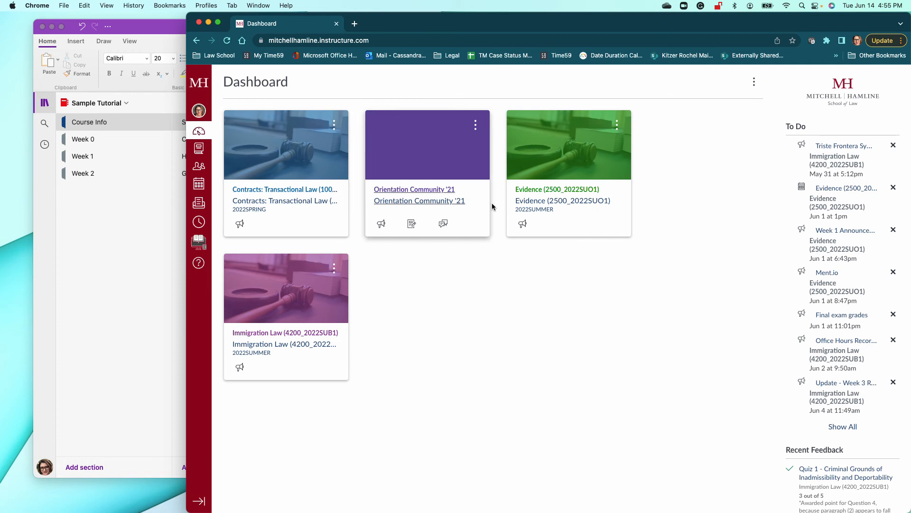
click(280, 191)
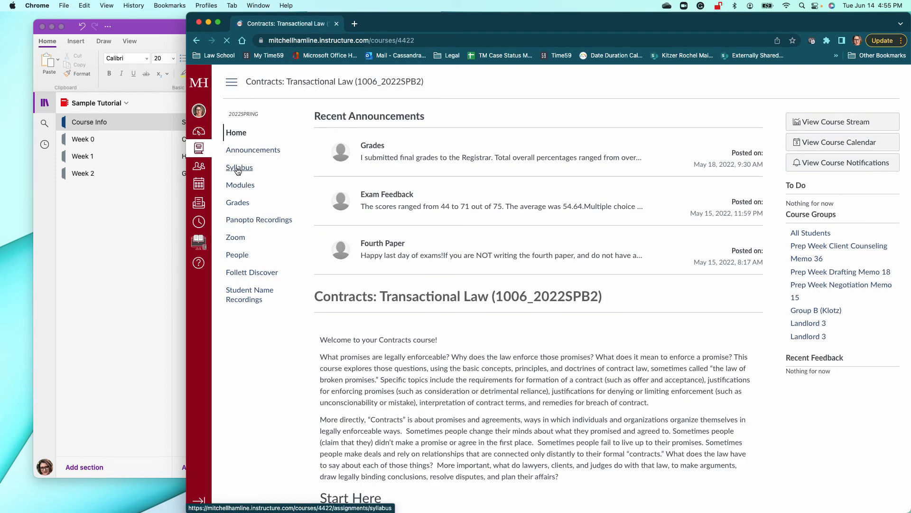
click(248, 171)
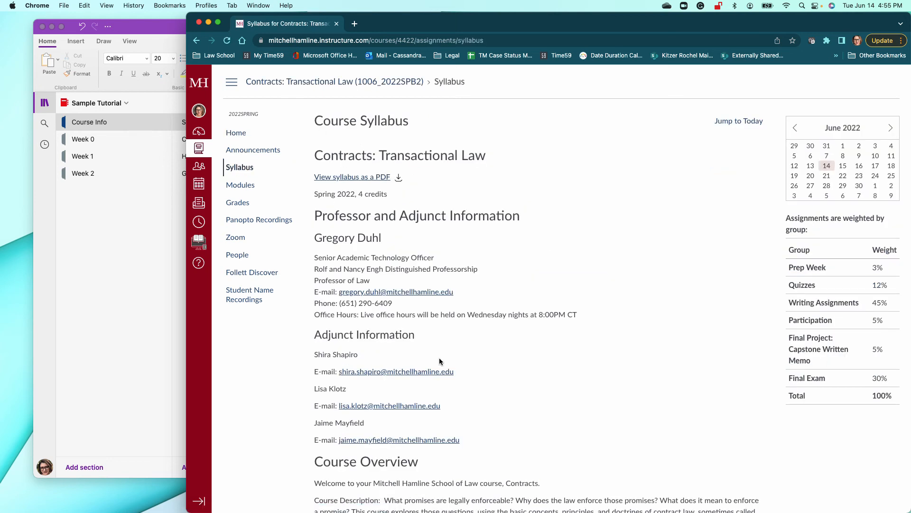
scroll(441, 357, down, 10)
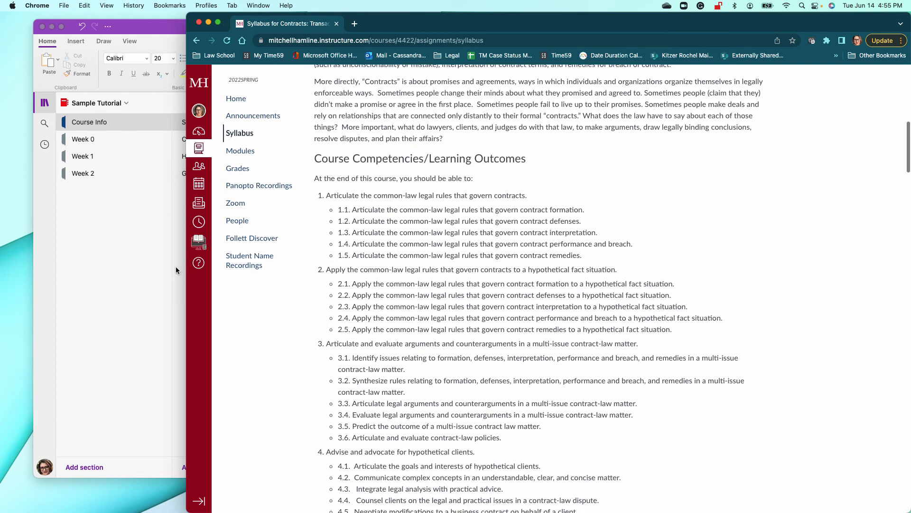
Switch back to OneNote and examine the Syllabus, Calendar and Handy Links pages in the Course Info section of the Contracts notebook
click(152, 262)
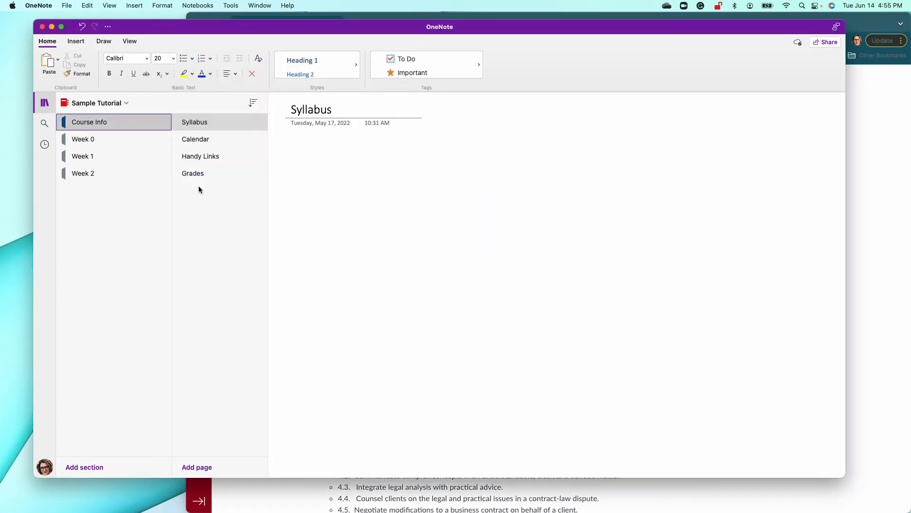
click(197, 139)
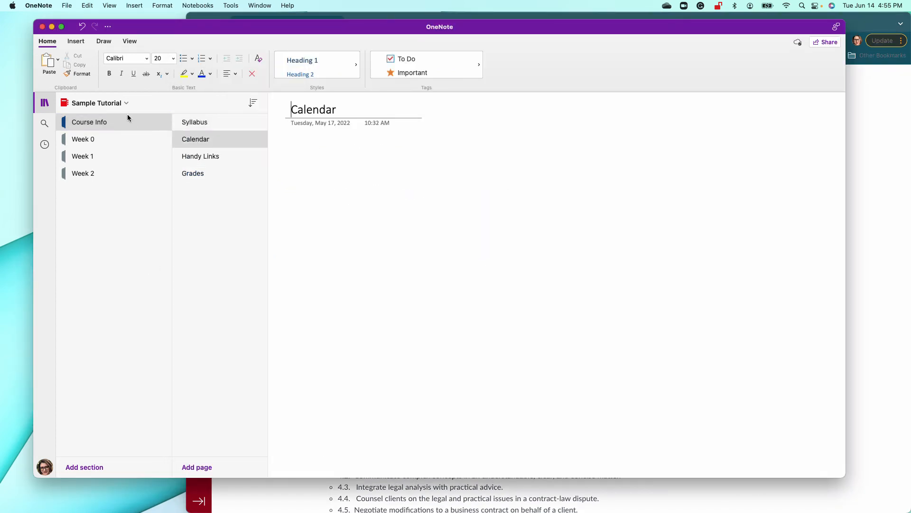
click(118, 102)
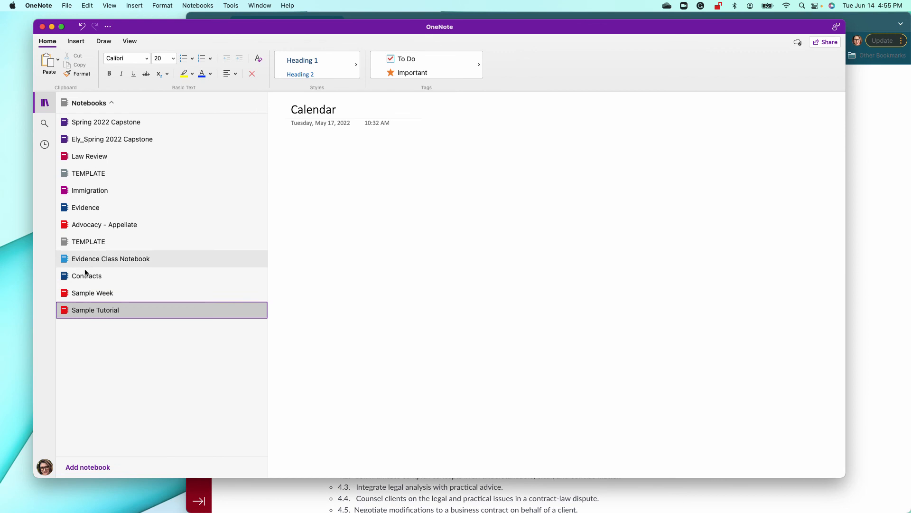
click(118, 275)
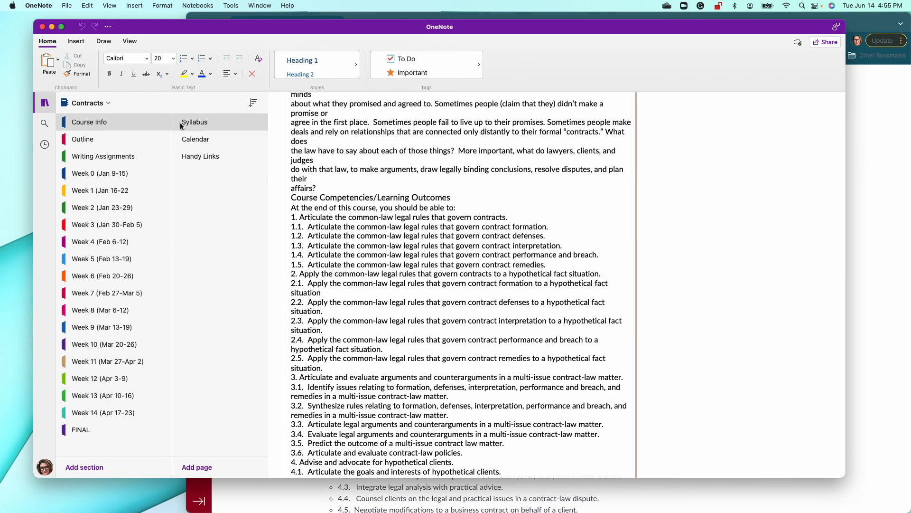
scroll(352, 180, up, 7)
scroll(352, 180, down, 4)
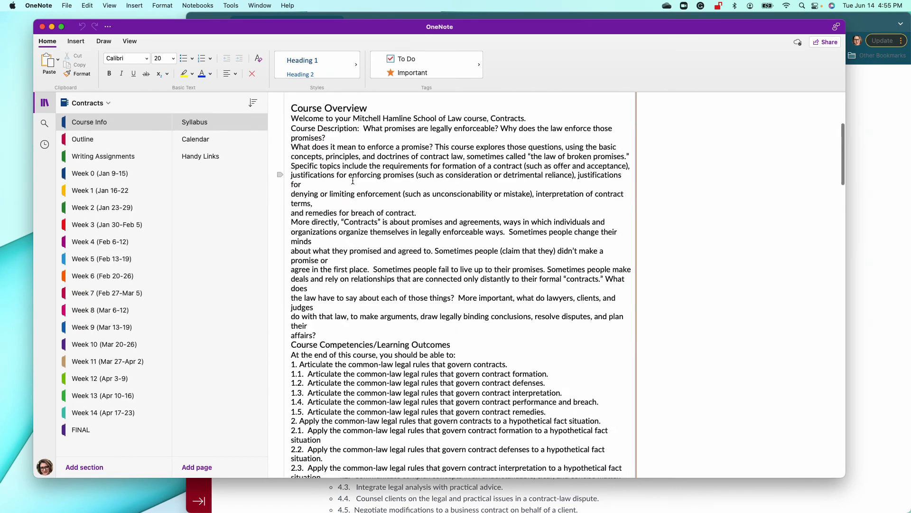
scroll(352, 181, down, 5)
click(212, 140)
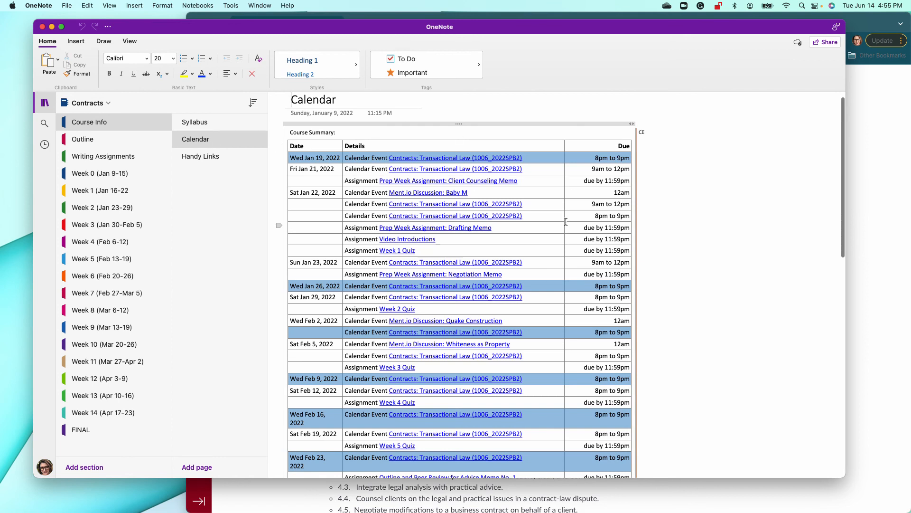
scroll(565, 222, down, 5)
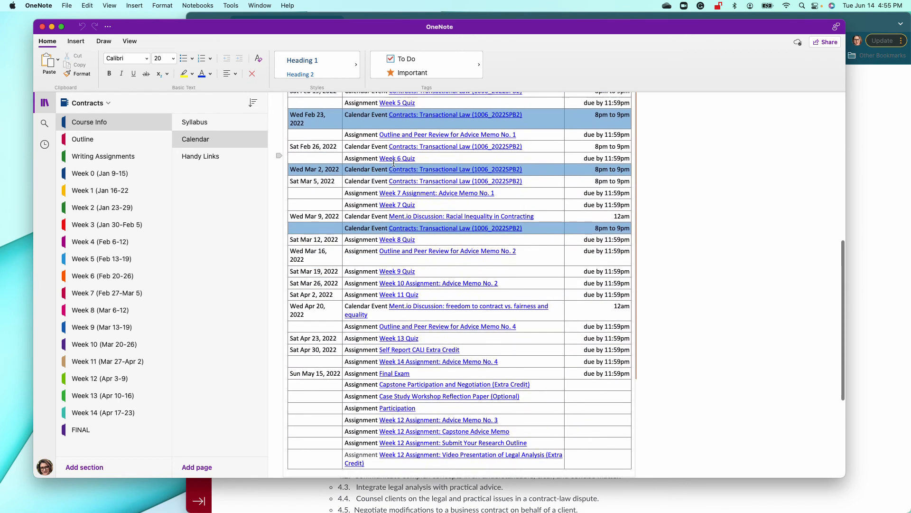
click(213, 156)
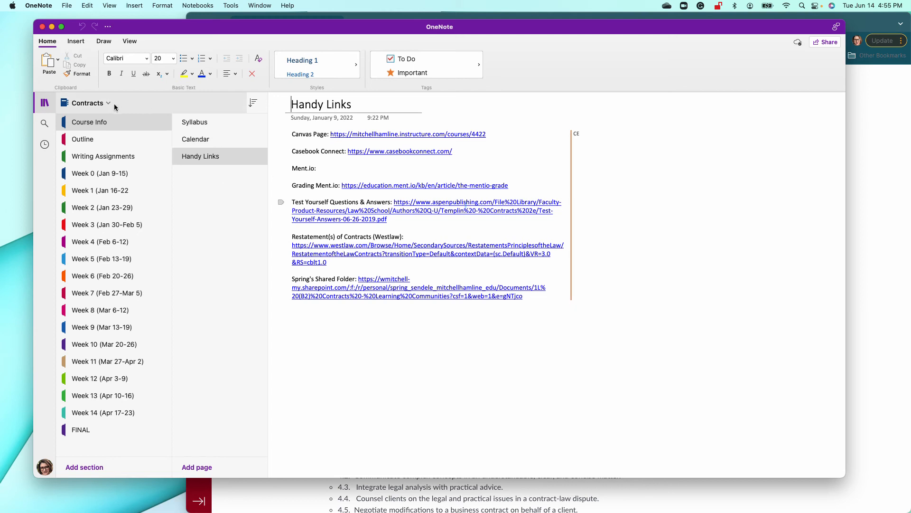
Return to the Sample Tutorial notebook and look through its Course Info pages and the Week 0 section
click(97, 103)
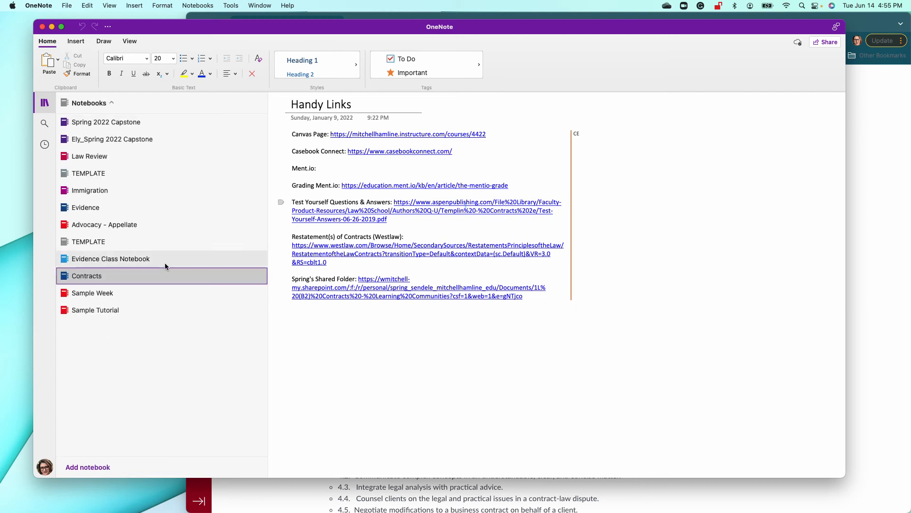
click(112, 312)
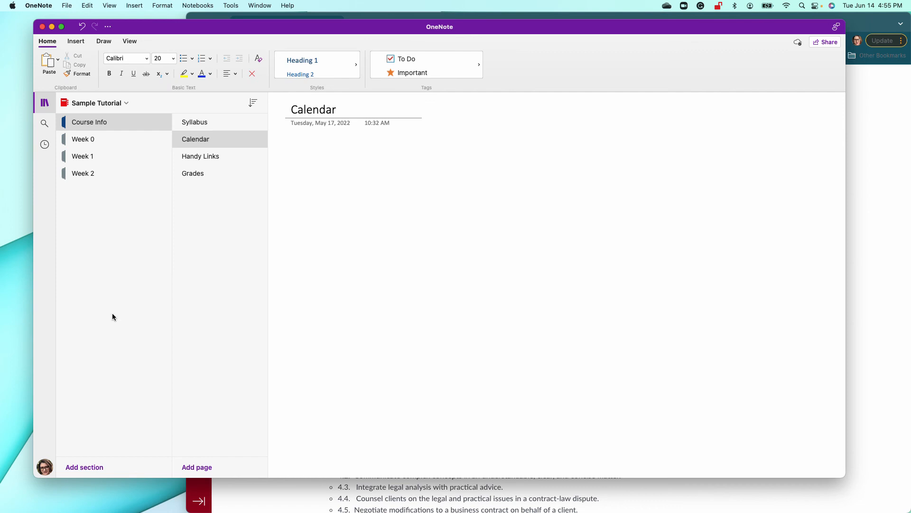
click(206, 122)
click(201, 138)
click(205, 161)
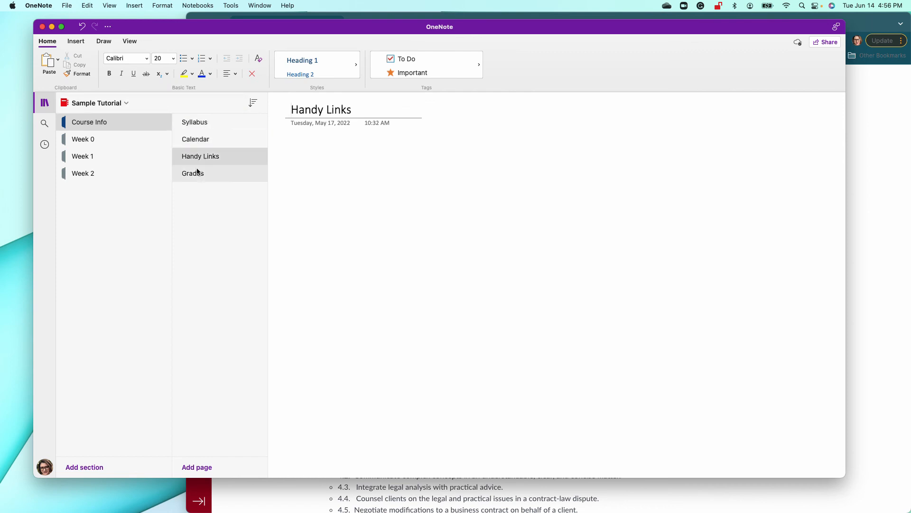
click(198, 172)
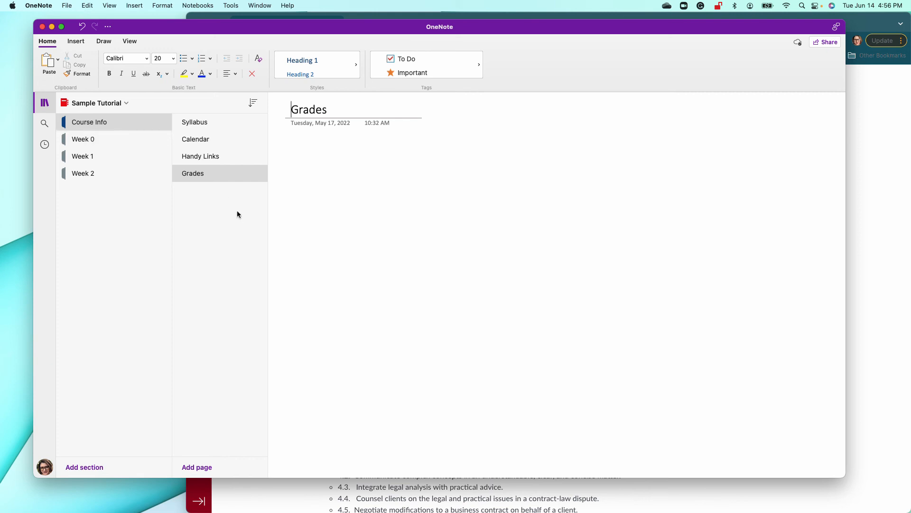
click(105, 140)
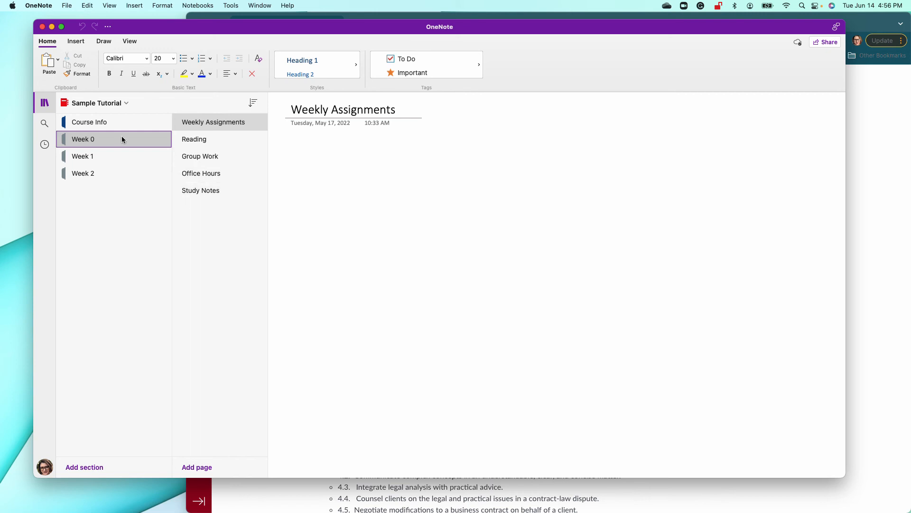
Switch to Chrome and examine the Week 1 module of the Contracts course and its Week 1 Overview page
click(373, 19)
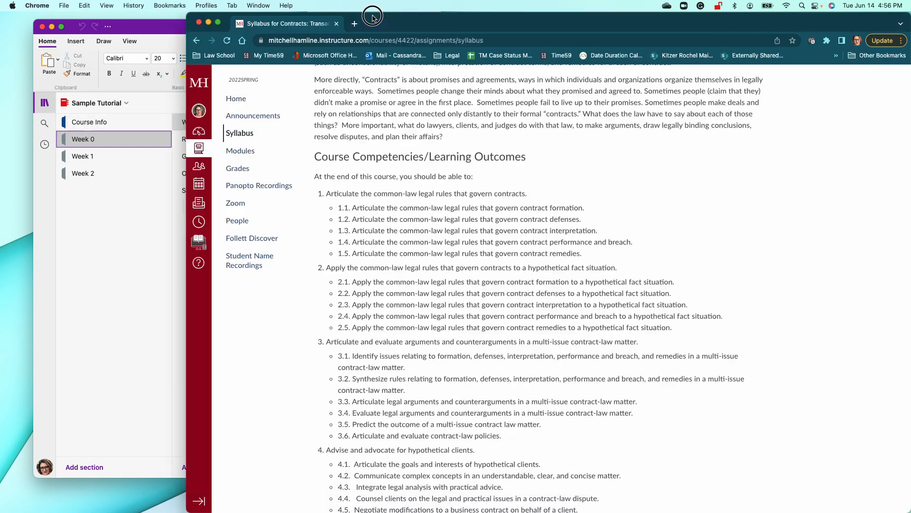
click(241, 152)
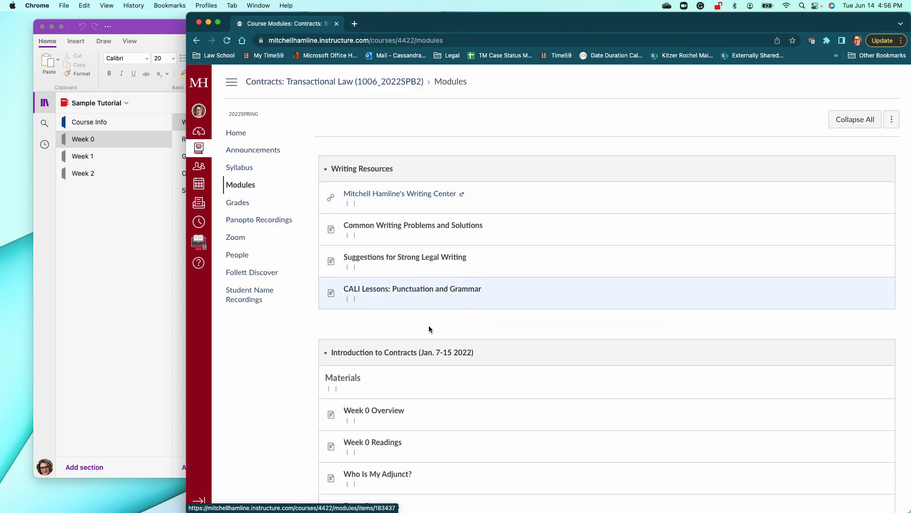
scroll(466, 334, down, 10)
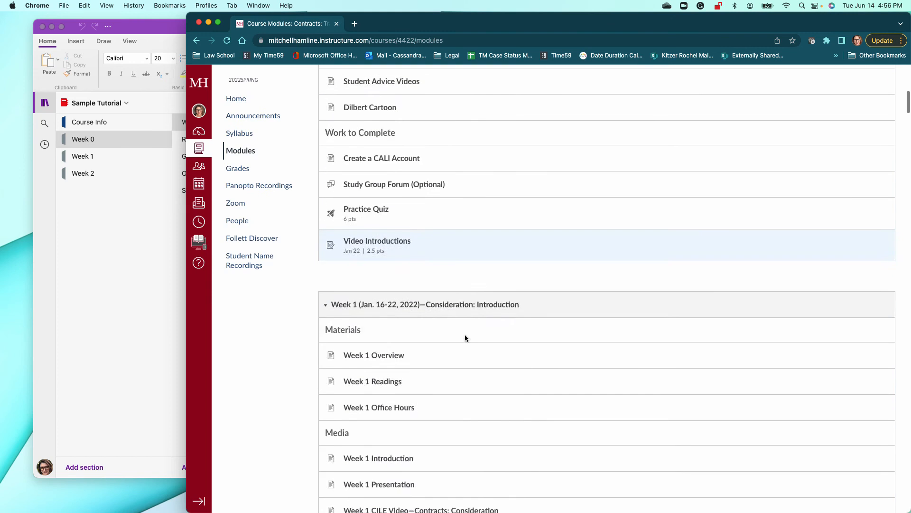
scroll(465, 337, down, 6)
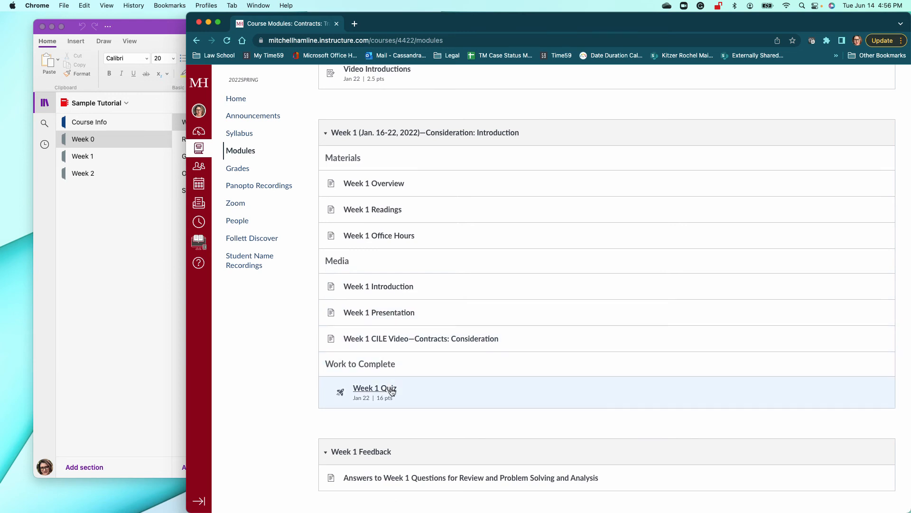
click(387, 183)
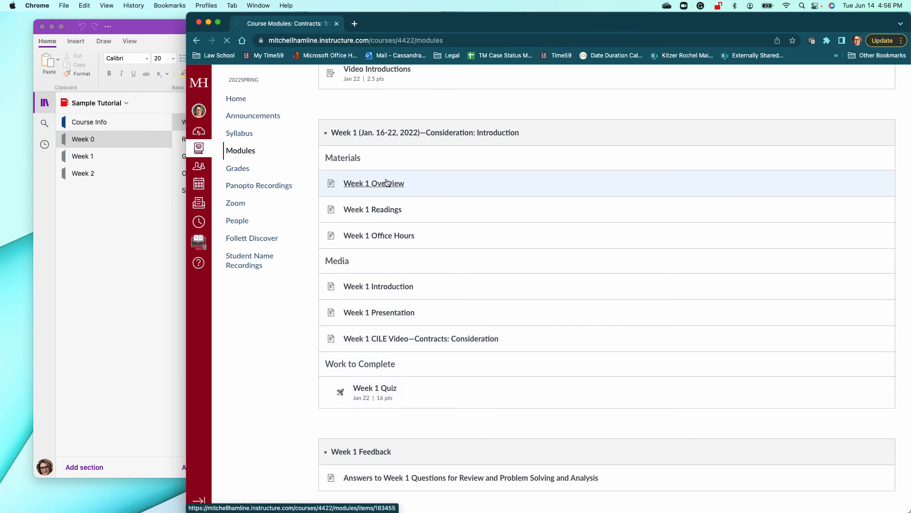
scroll(489, 236, down, 2)
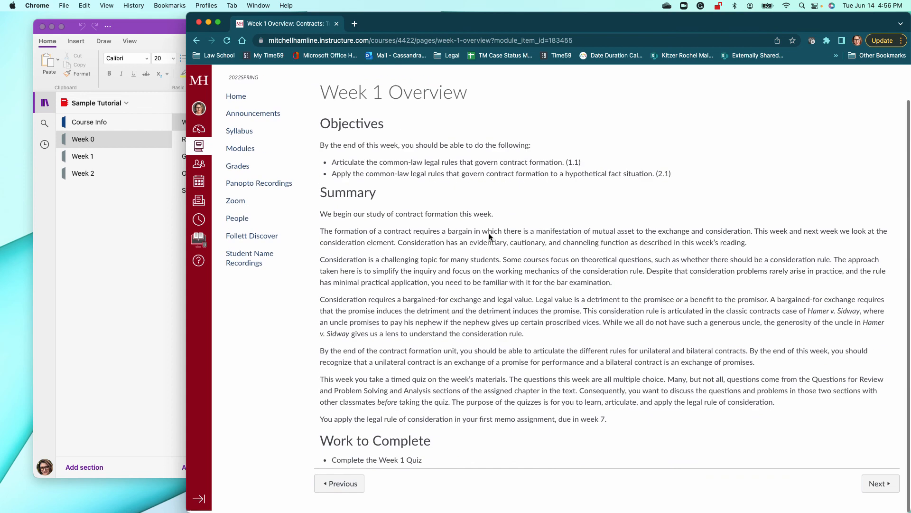
scroll(489, 236, up, 1)
Copy everything under the Text, Problems and Other headings, headings included, from the Week 1 Readings page
click(874, 489)
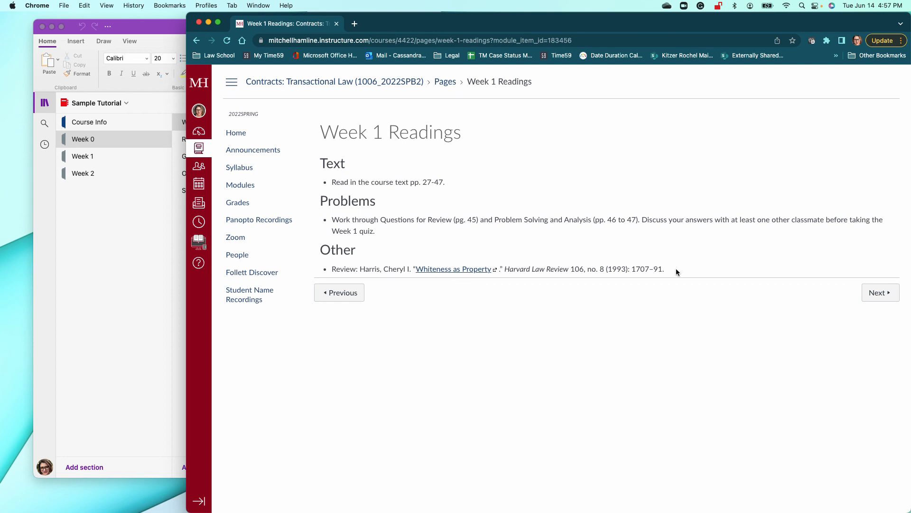
click(321, 162)
drag(320, 161, 672, 271)
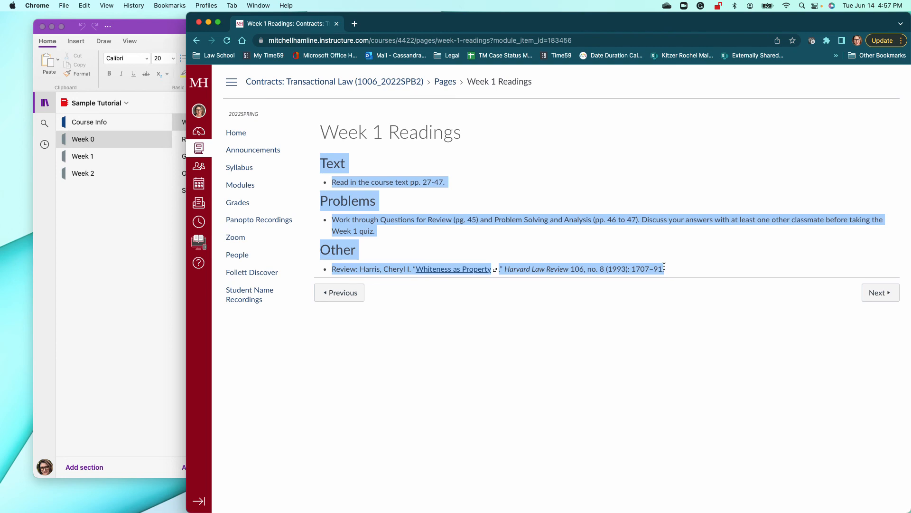
key(super+c)
Switch to OneNote and paste the copied readings into the Weekly Assignments page of the Week 1 section
click(144, 223)
click(115, 156)
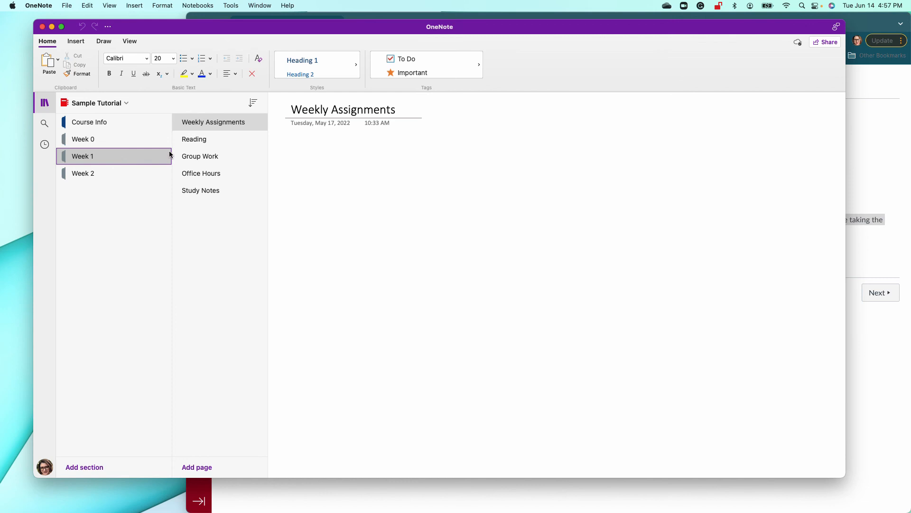
click(296, 145)
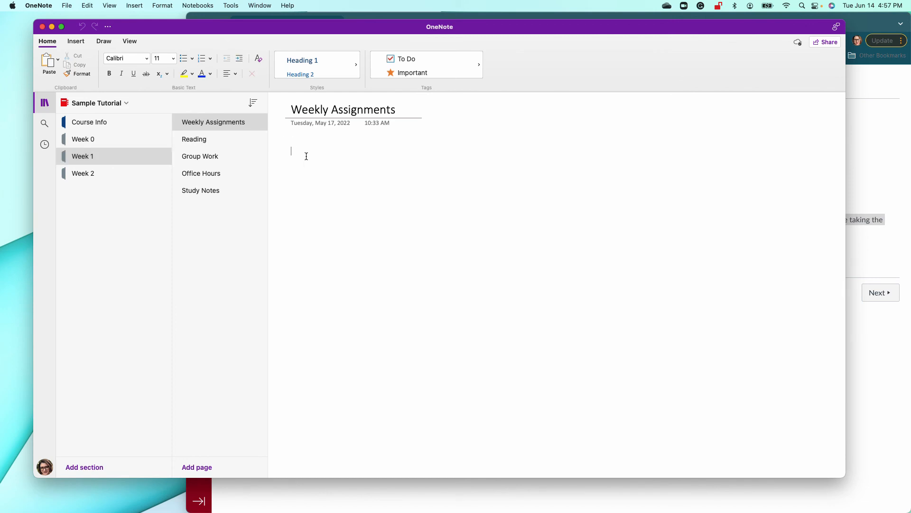
key(super+v)
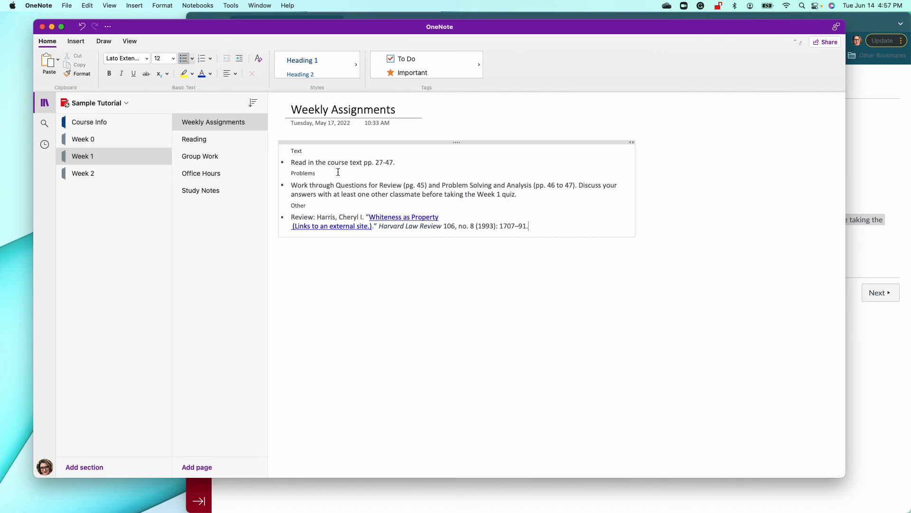
Remove the bullets from the pasted list and tag the line "Read in the course text pp. 27-47." as To Do
click(284, 163)
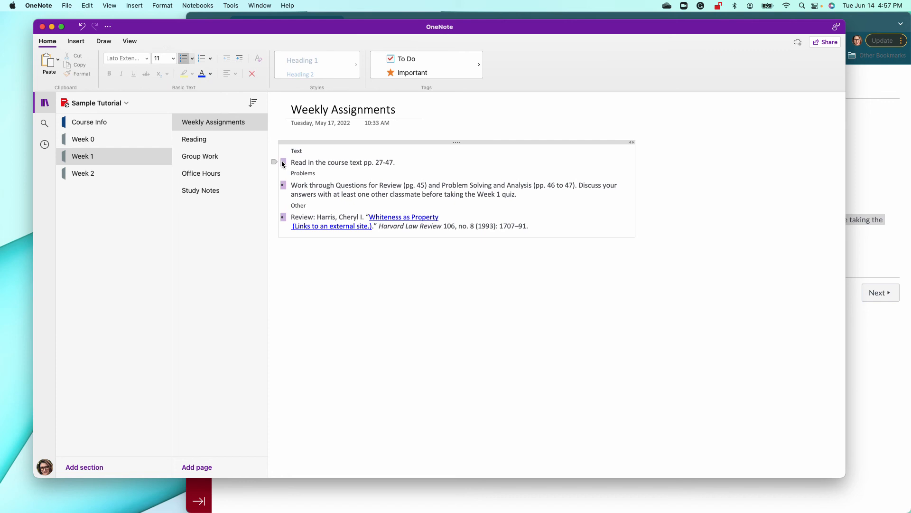
click(191, 59)
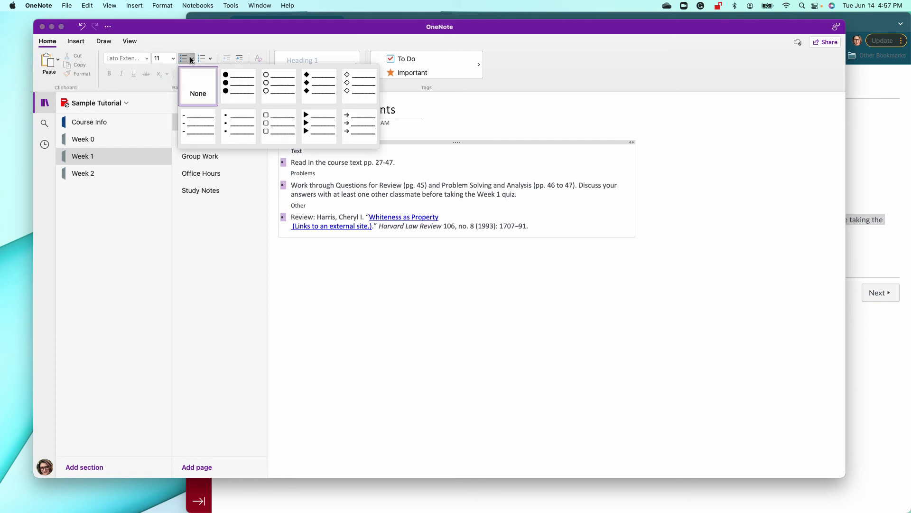
click(192, 80)
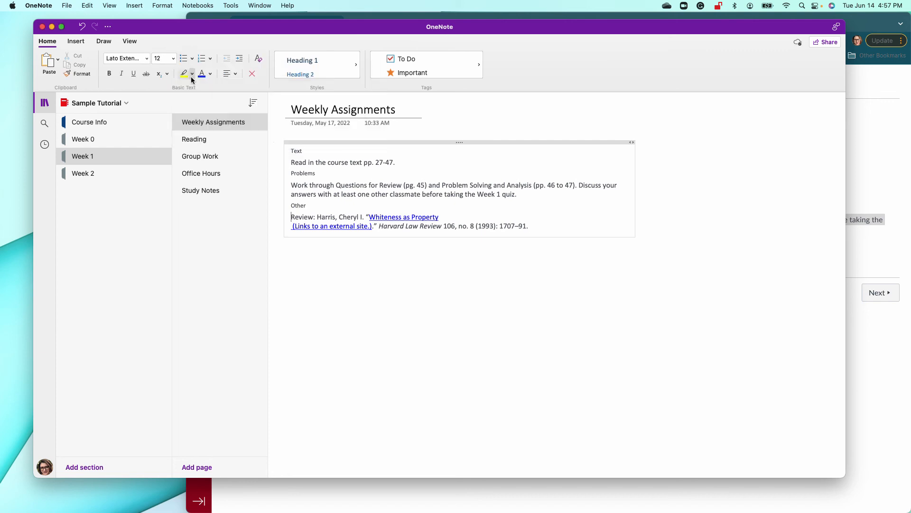
click(292, 163)
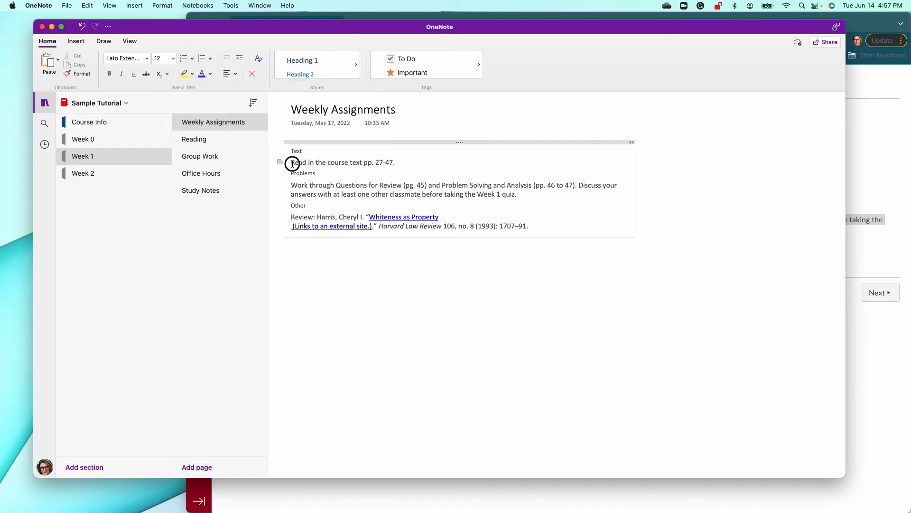
click(398, 61)
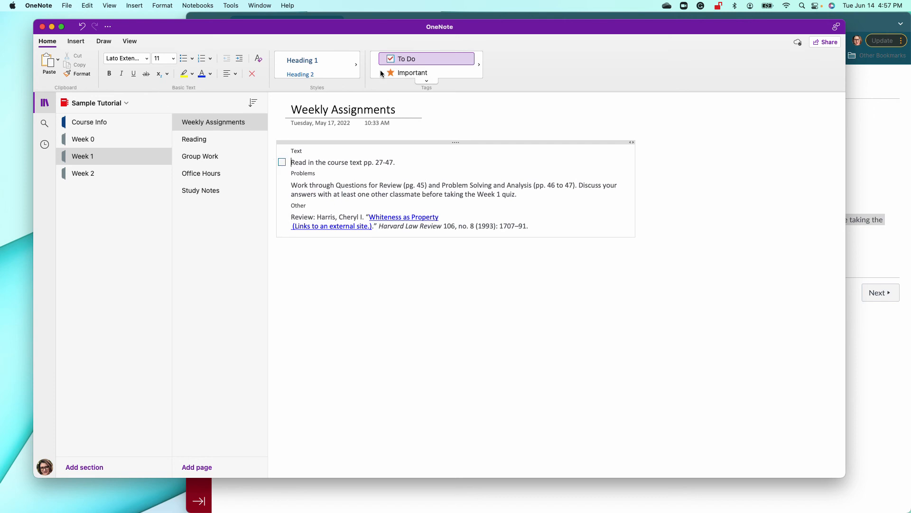
Insert a blank line above Problems and format the Text and Problems titles as Heading 2
click(291, 171)
key(Return)
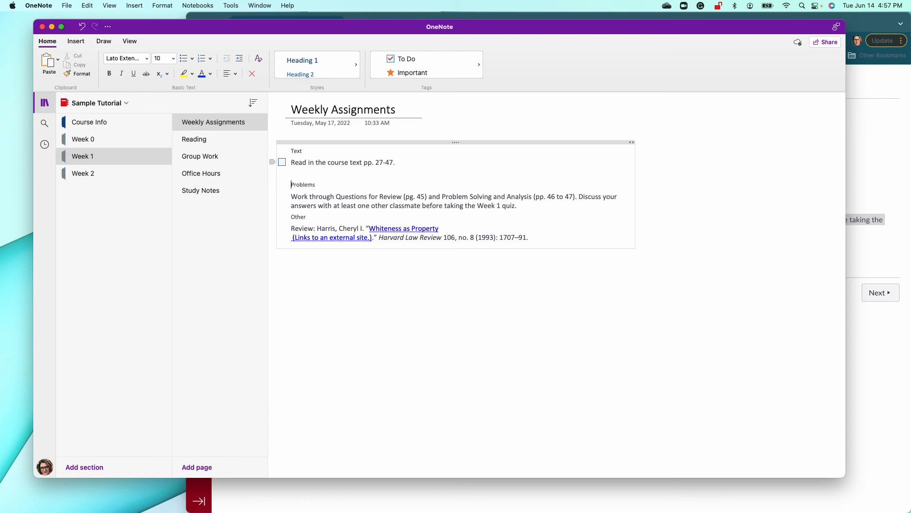
double_click(299, 152)
click(311, 75)
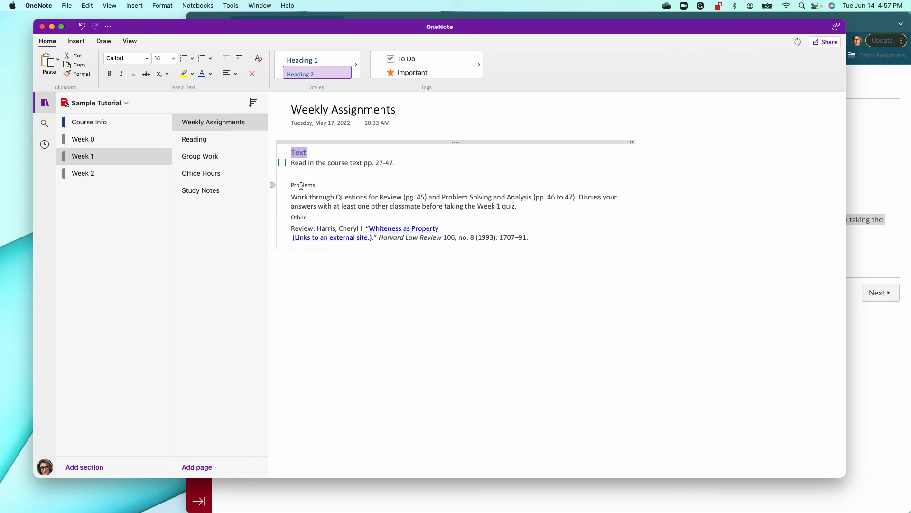
double_click(302, 185)
click(304, 71)
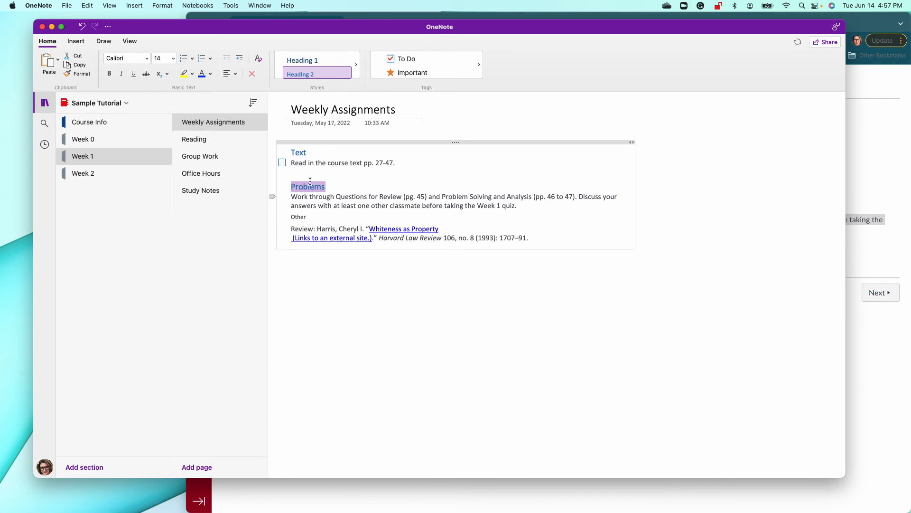
Tag the Problems assignment as To Do and split it into a second To Do line starting at "Problem Solving and Analysis"
click(291, 196)
click(403, 58)
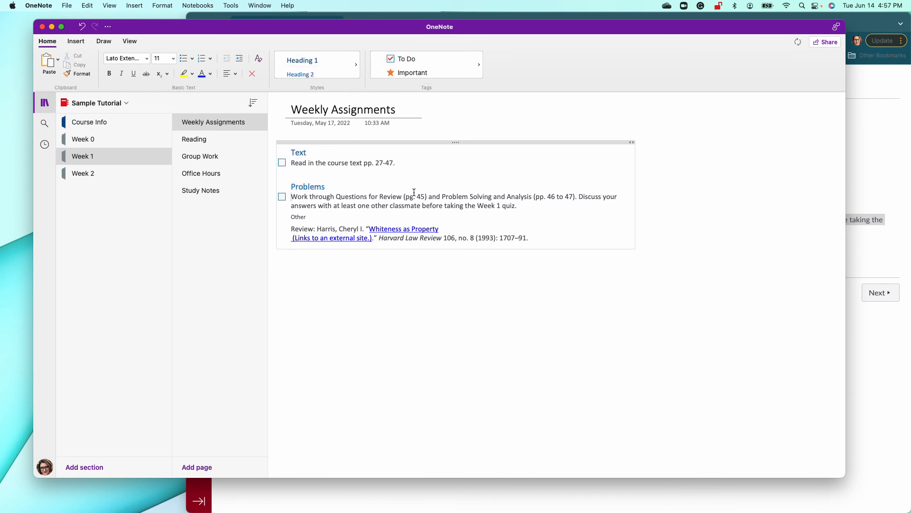
click(442, 196)
key(Return)
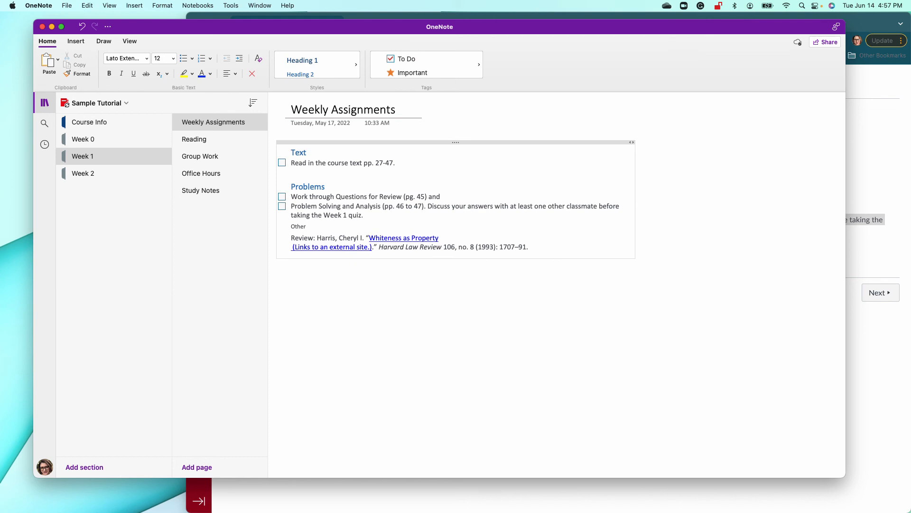
Check off the To Do on the Problem Solving and Analysis line, adding and removing an Important tag on it
click(412, 72)
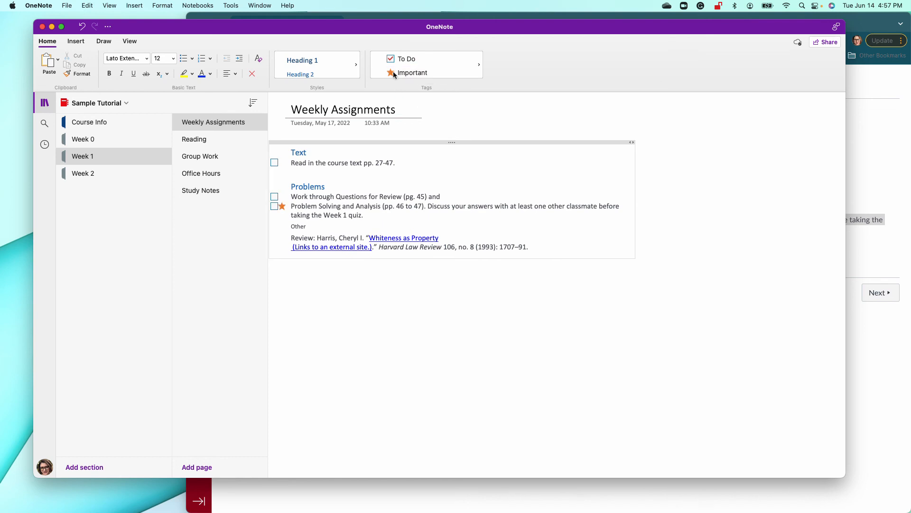
click(394, 58)
click(409, 72)
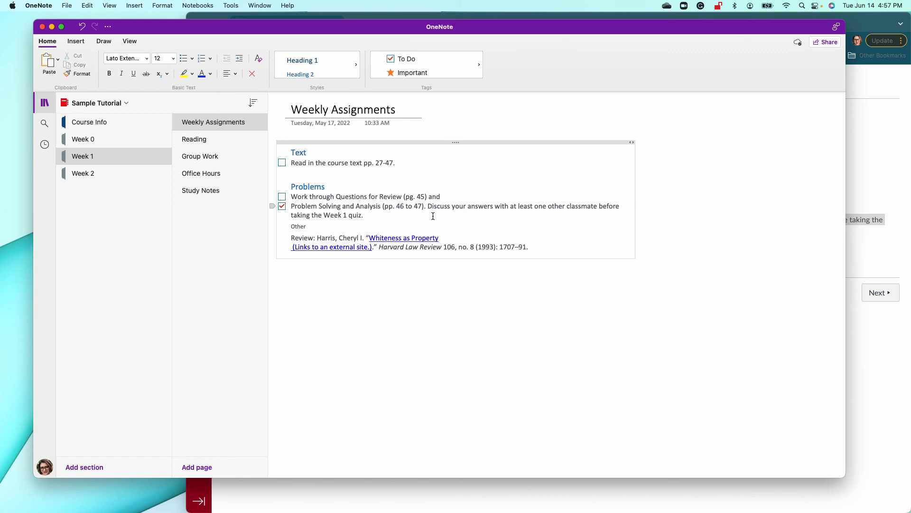
Set Other apart with a blank line above it in Heading 2 style, and tag the Review item below it as To Do
click(292, 226)
key(Return)
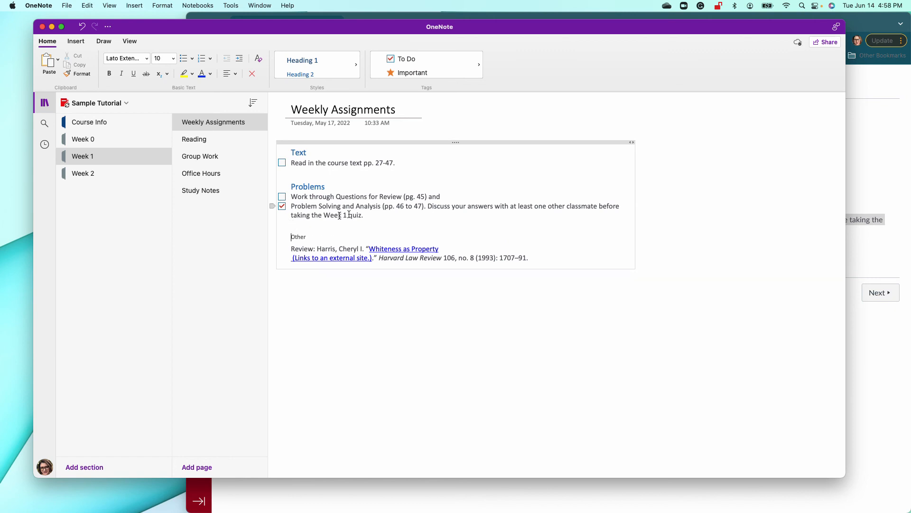
double_click(298, 236)
click(306, 72)
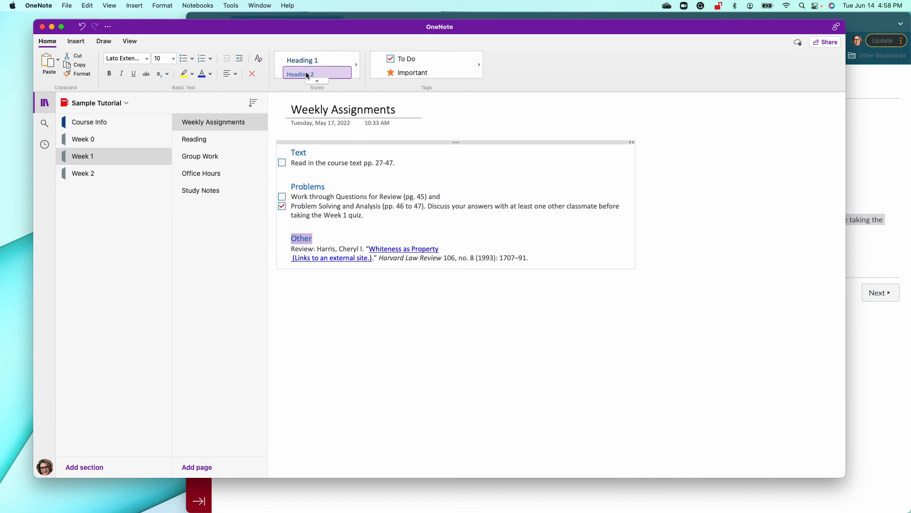
click(292, 248)
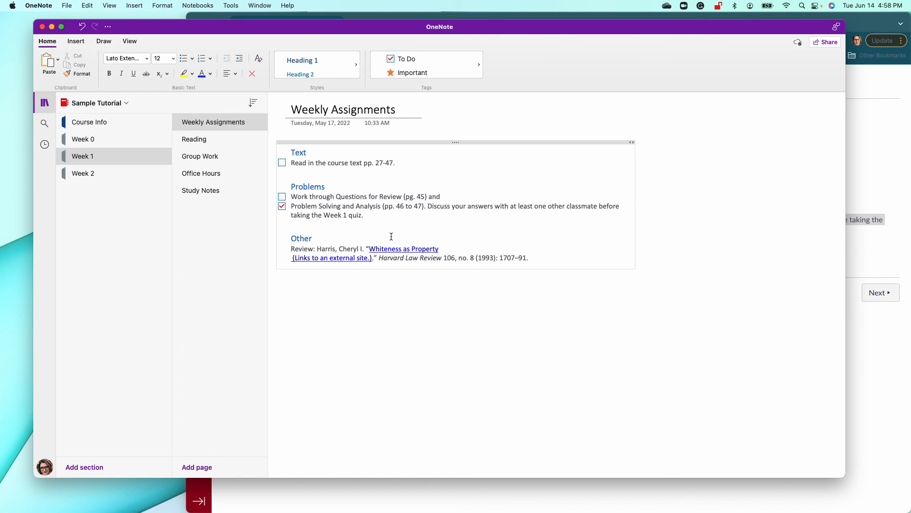
click(407, 58)
Add a Deliverables title below the Review item, separated by a blank line, and format it as Heading 2
click(537, 258)
key(Return)
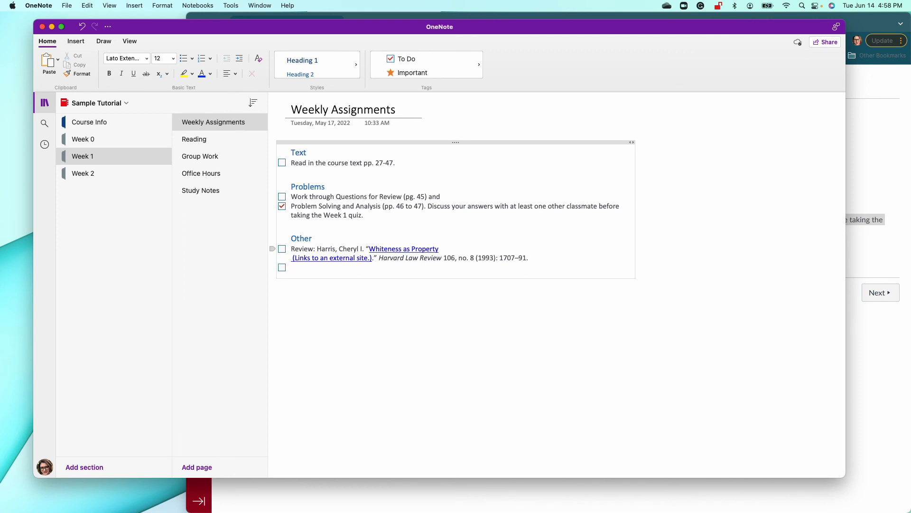
key(Return)
text(De)
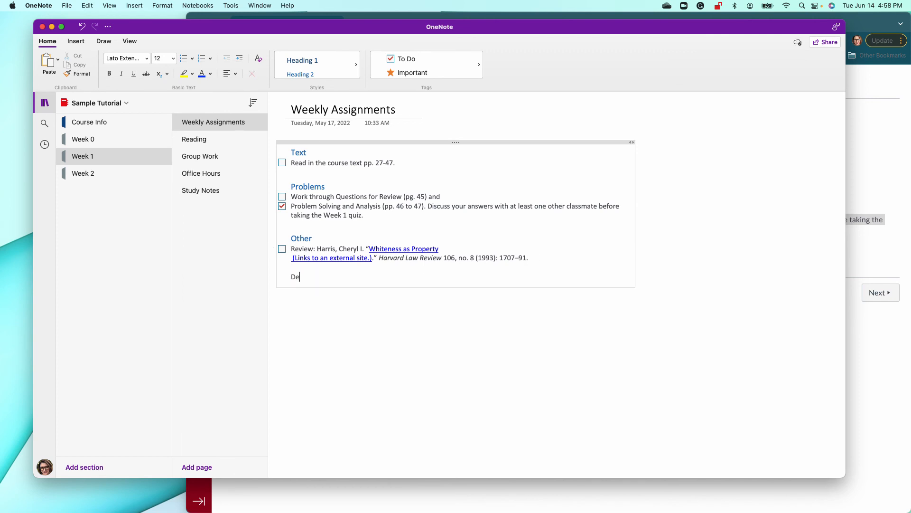
text(liverables)
key(Return)
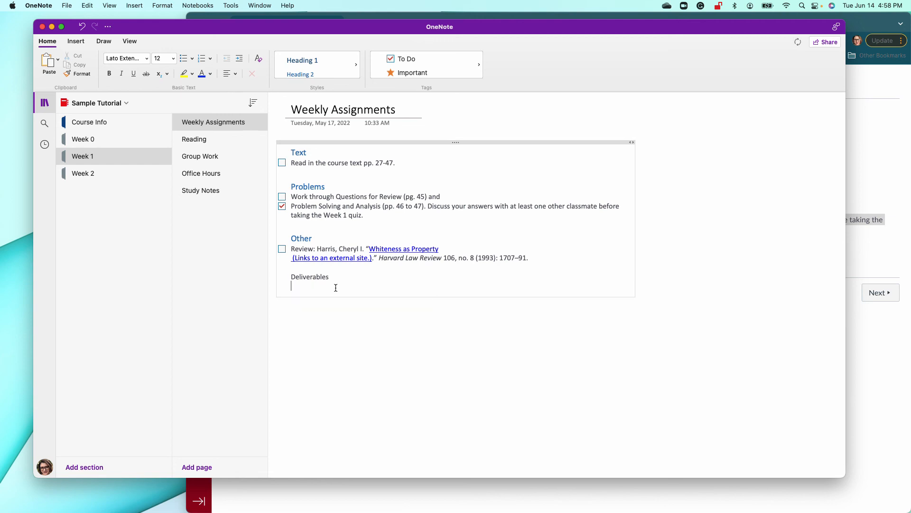
double_click(319, 277)
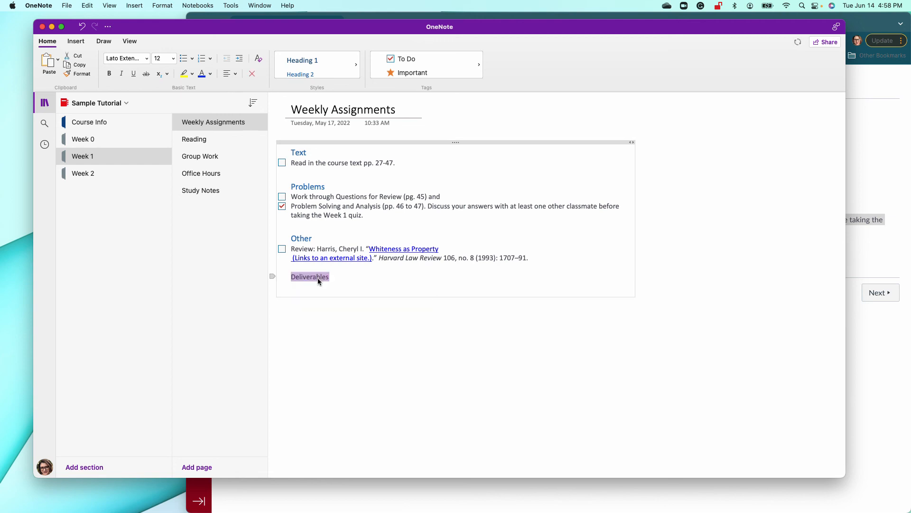
click(311, 77)
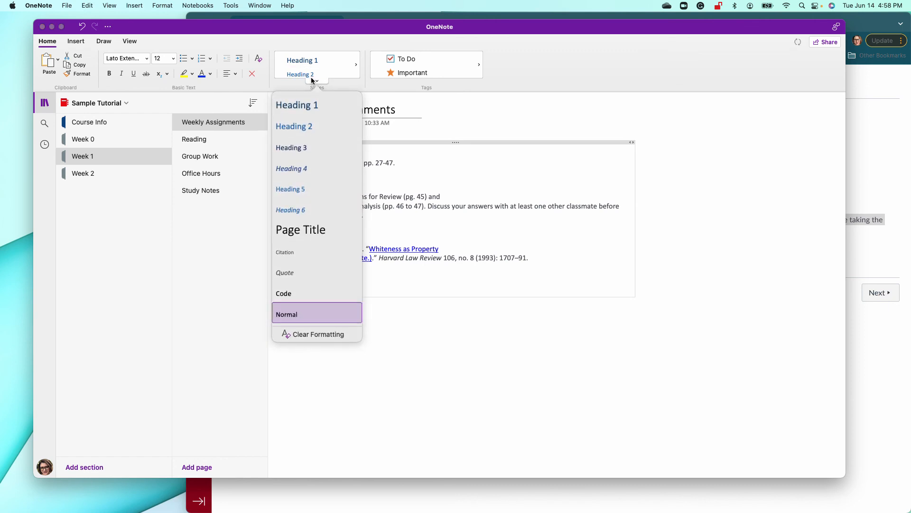
click(303, 129)
click(351, 272)
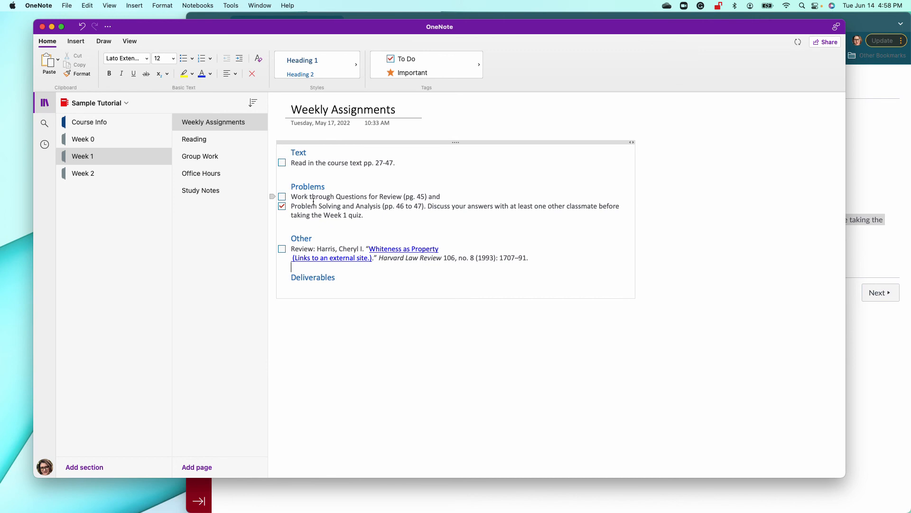
Switch to Chrome and return to the Week 1 Overview page to examine its Work to Complete section
key(super+Tab)
click(476, 176)
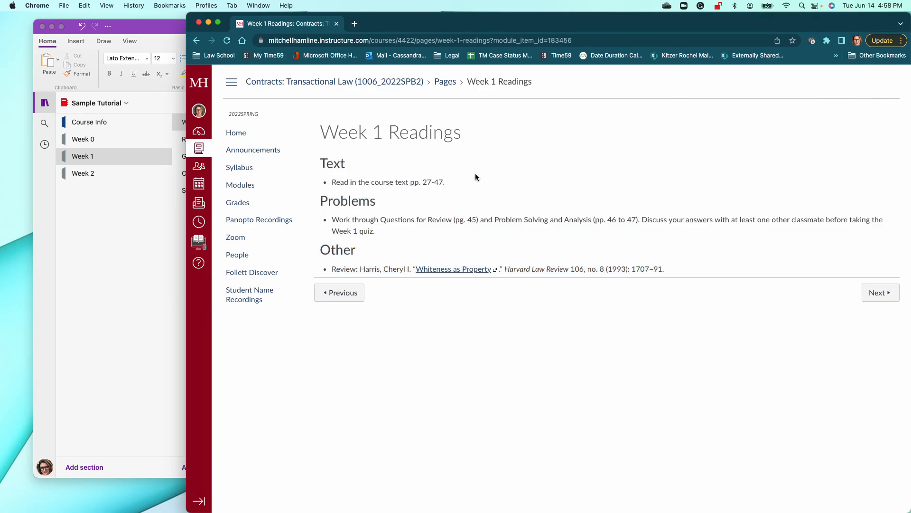
click(356, 295)
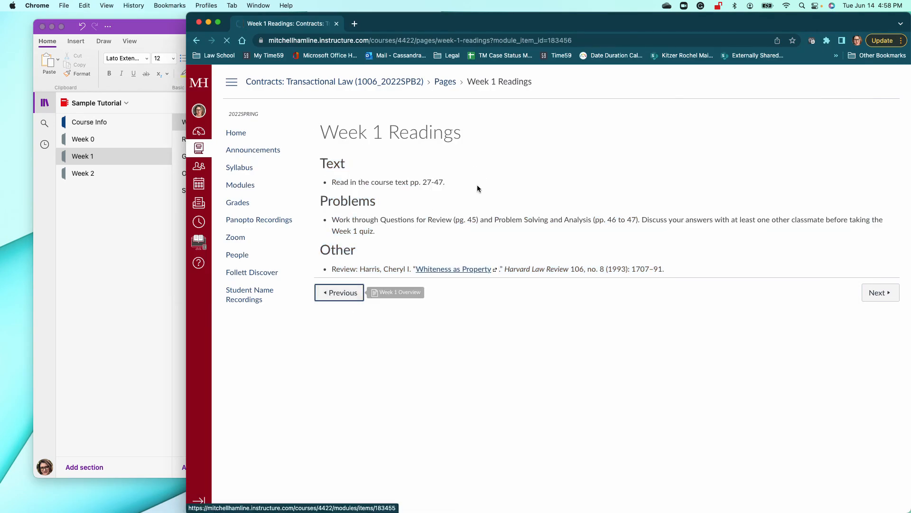
scroll(456, 212, down, 2)
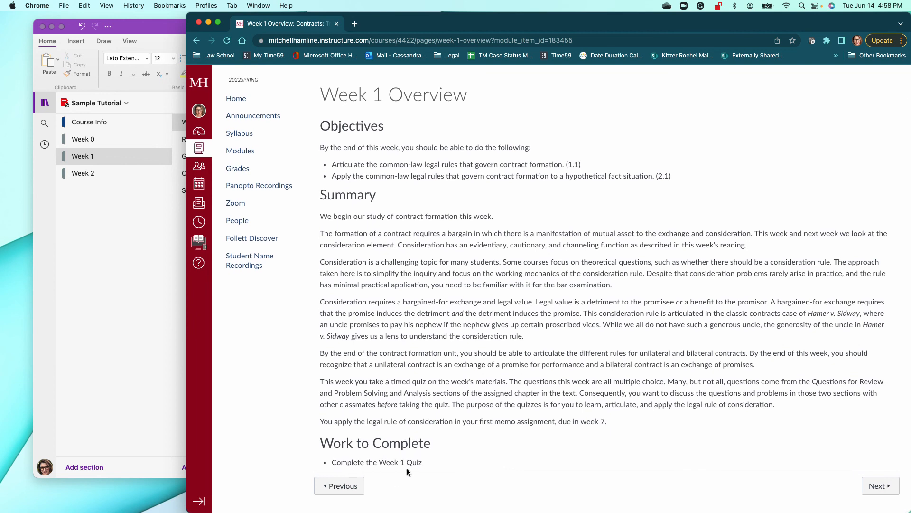
Examine the course's Week 1 pages from Readings through Office Hours, Introduction, Presentation and CILE Video to the Week 1 Quiz, and return to Modules
click(878, 488)
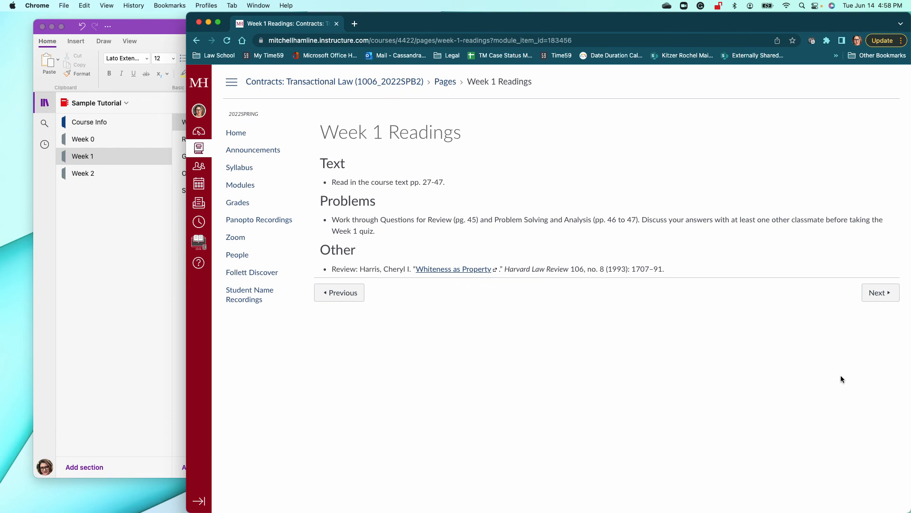
click(877, 292)
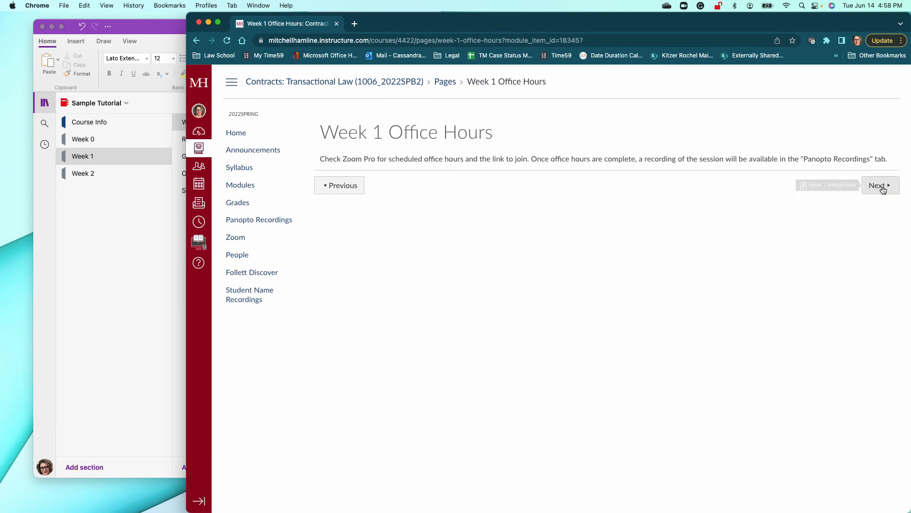
click(880, 186)
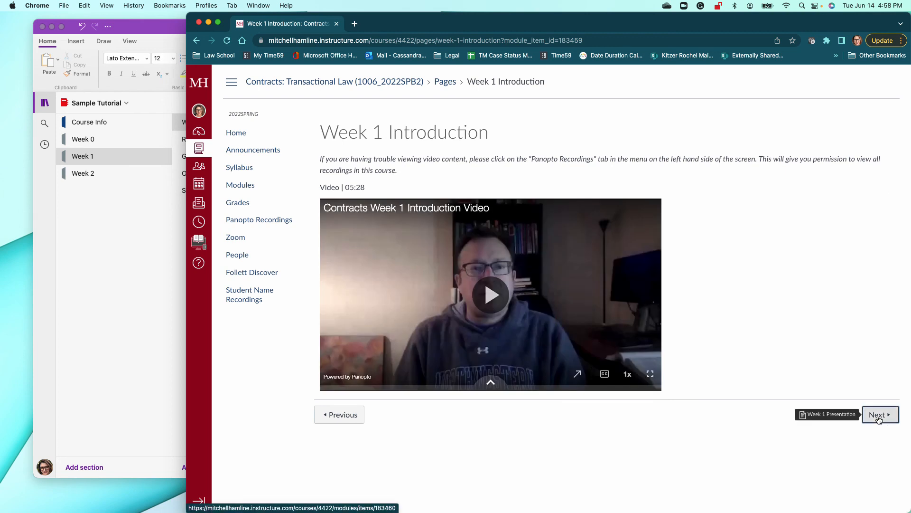
click(879, 415)
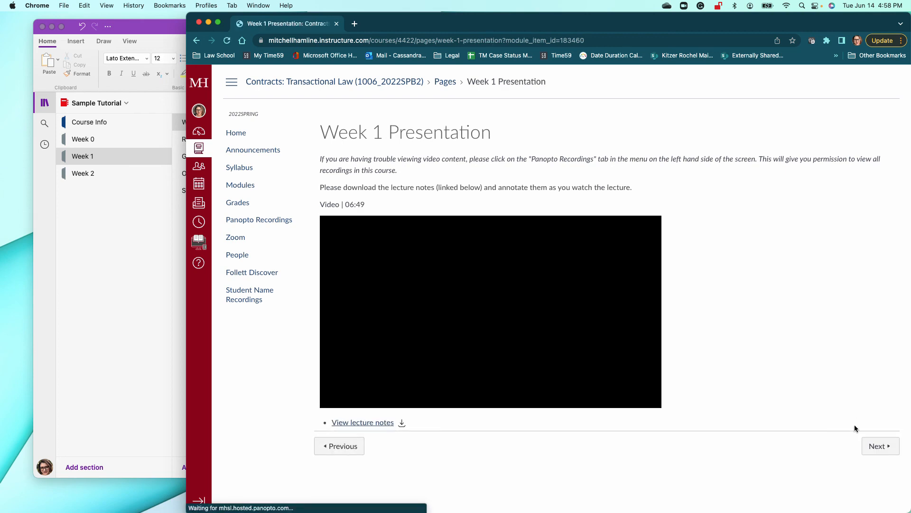
click(879, 450)
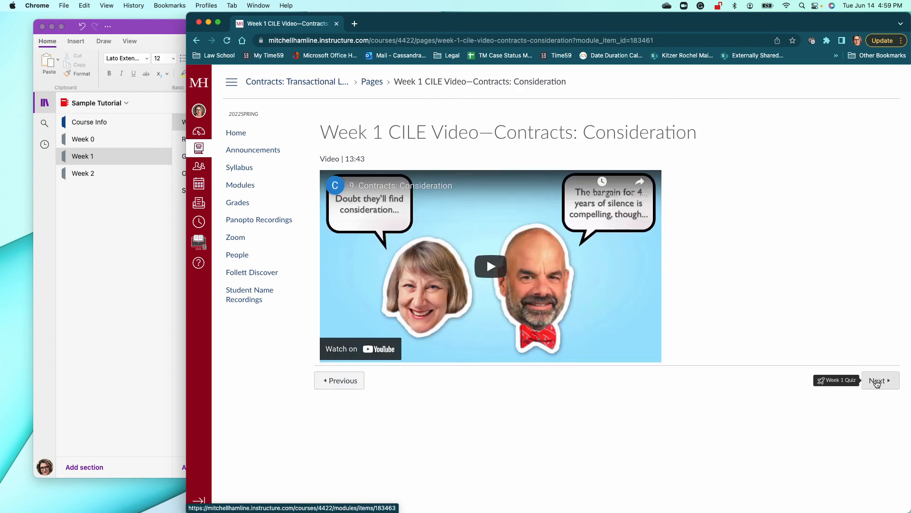
click(877, 384)
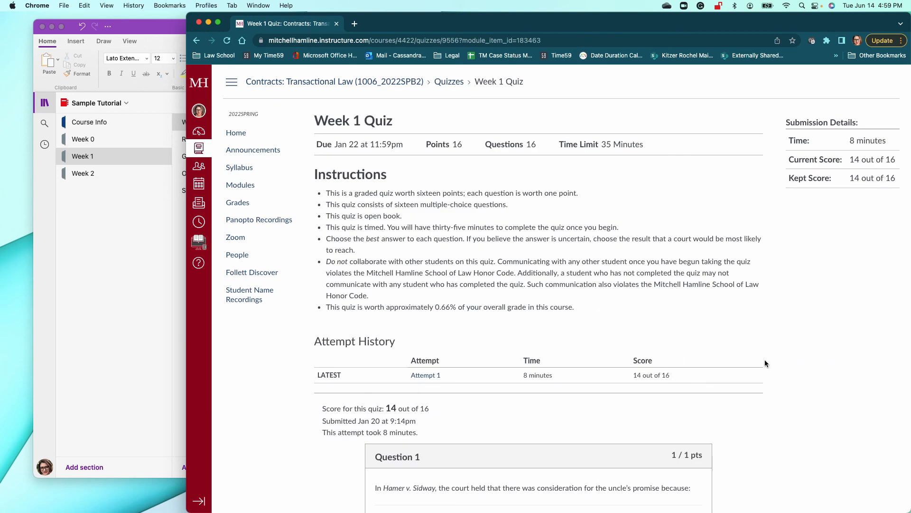
click(240, 184)
Switch to OneNote, add a "Week 1 Quiz" line below the Deliverables heading and tag it as To Do
click(148, 233)
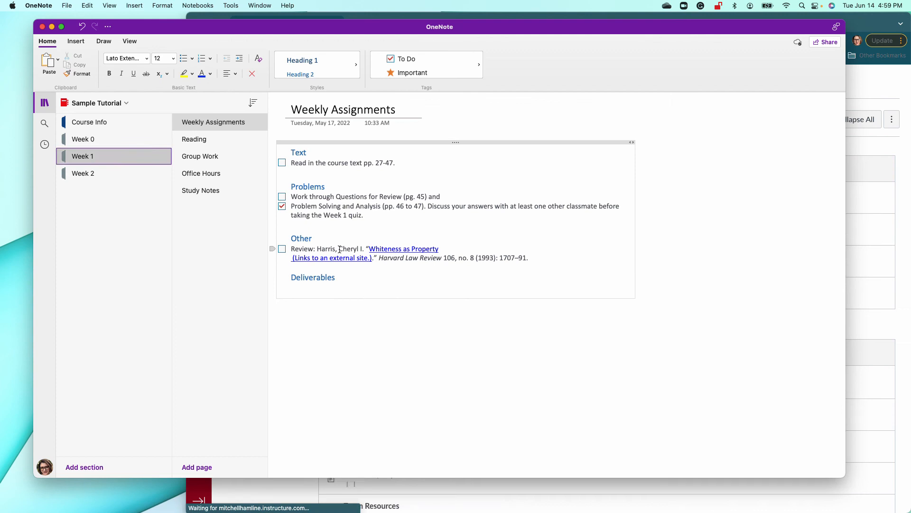
click(340, 277)
key(Return)
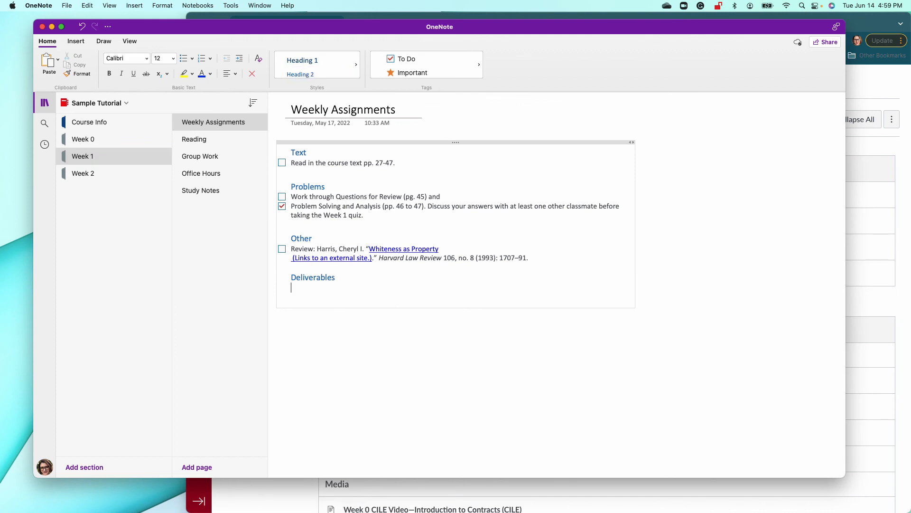
text(Week 1 Quiz)
click(405, 58)
Add a Videos title below the course text reading item, followed by lines for Video 1, Video 2 and CILE Video
click(398, 162)
key(Return)
key(Return)
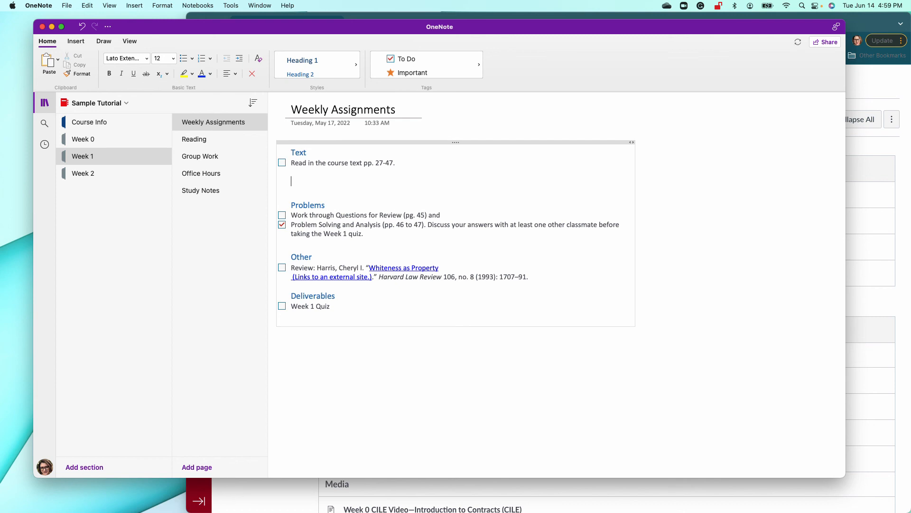
text(Videos)
key(Return)
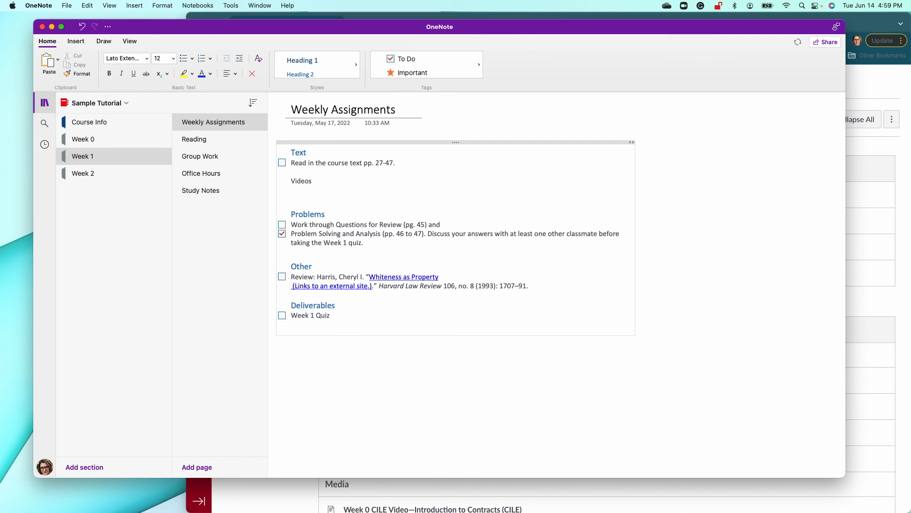
text(Video 1)
key(Return)
text(V)
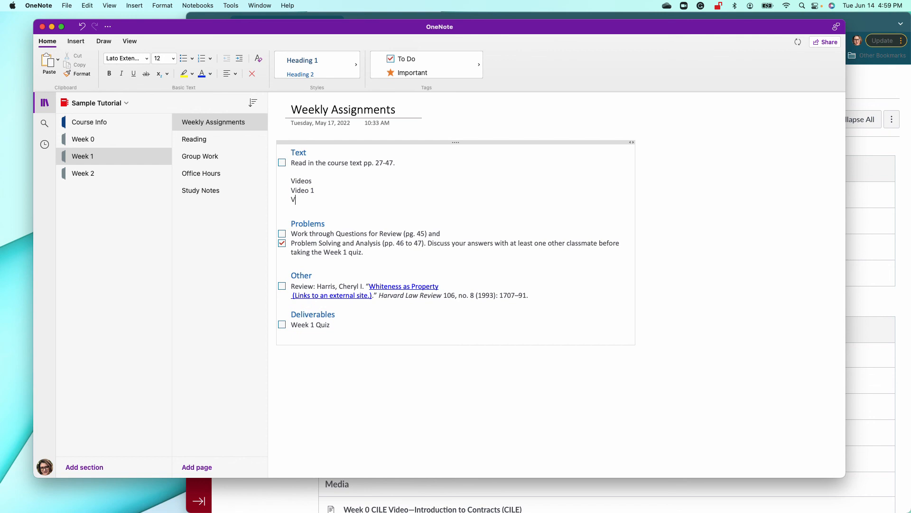
text(ideo 2)
key(Return)
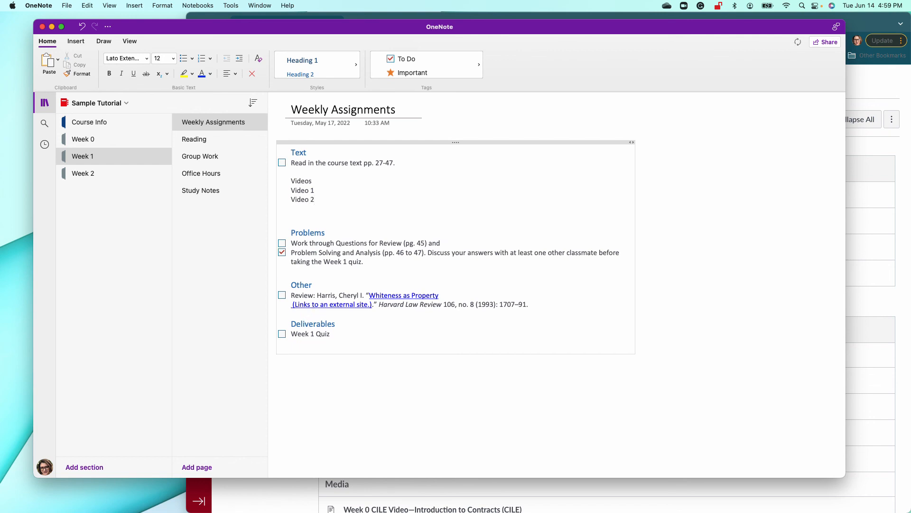
text(CILE Video)
Tag the four lines from Videos to CILE Video as To Do, applying and removing the Important tag first
scroll(352, 172, down, 1)
drag(324, 187, 292, 159)
click(374, 73)
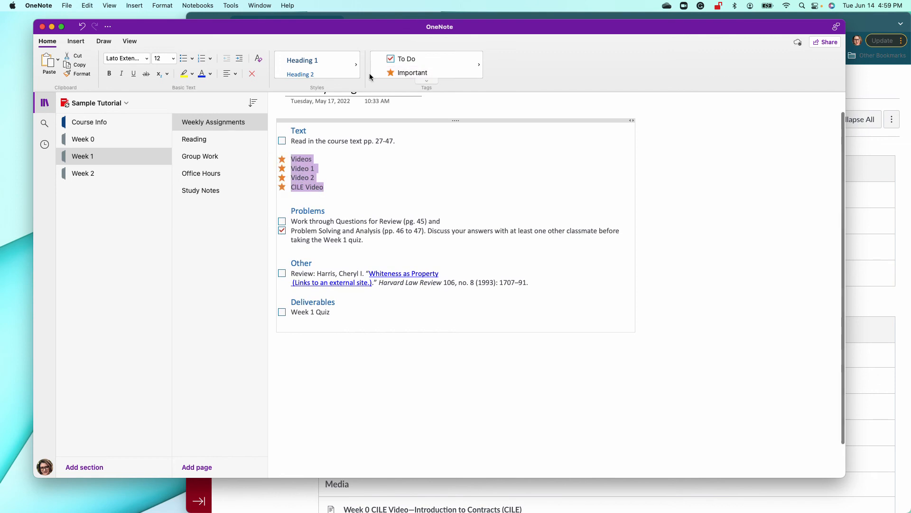
click(406, 73)
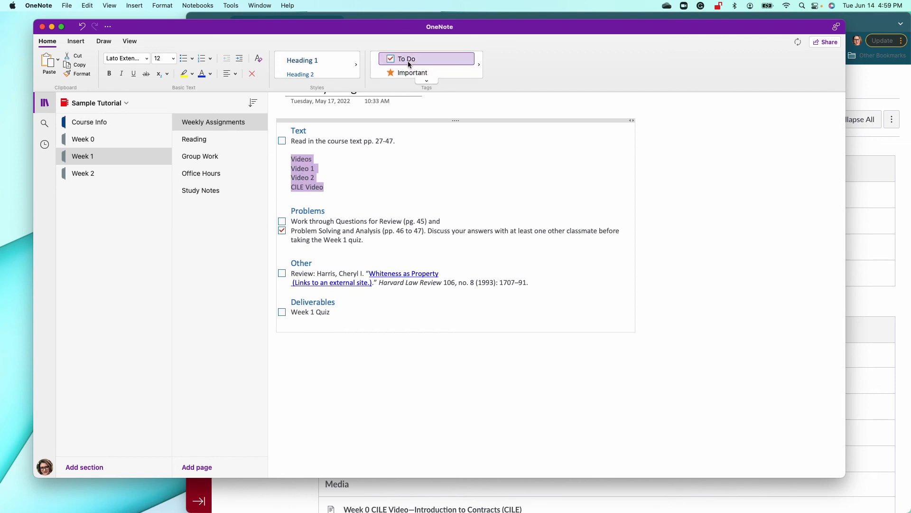
click(409, 60)
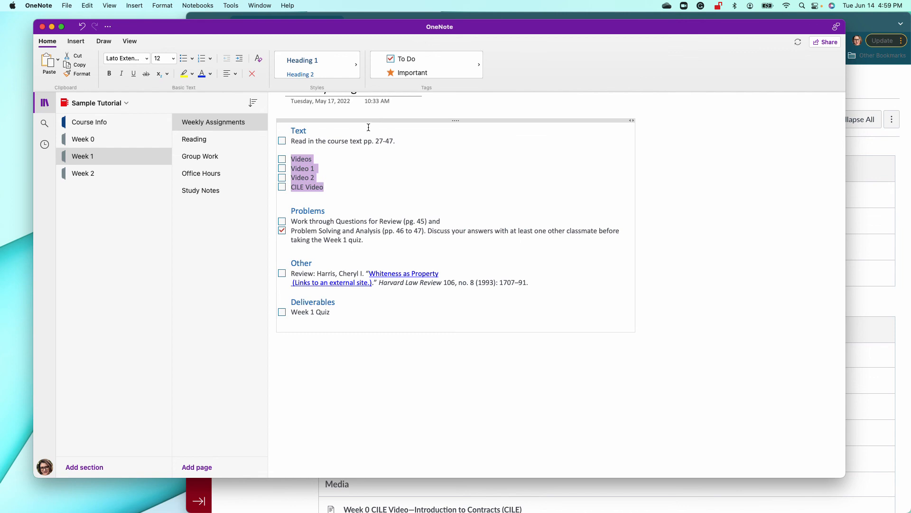
Remove the To Do tag from the Videos title and format it as Heading 2
click(343, 169)
scroll(343, 173, up, 1)
scroll(343, 173, up, 1)
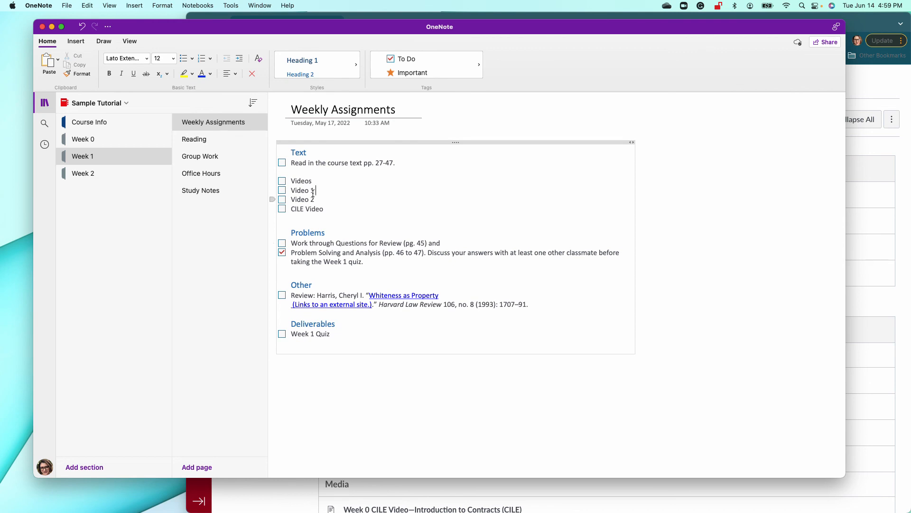
click(293, 180)
key(BackSpace)
double_click(304, 179)
click(322, 76)
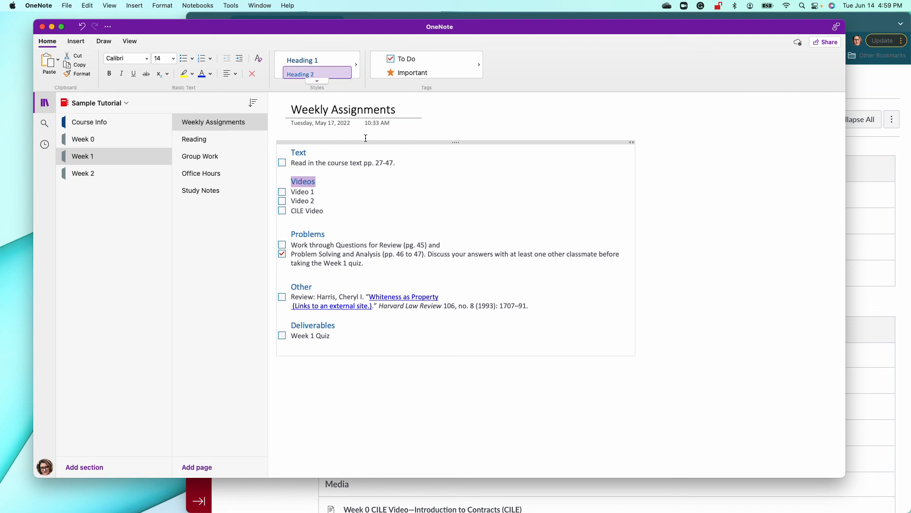
click(449, 208)
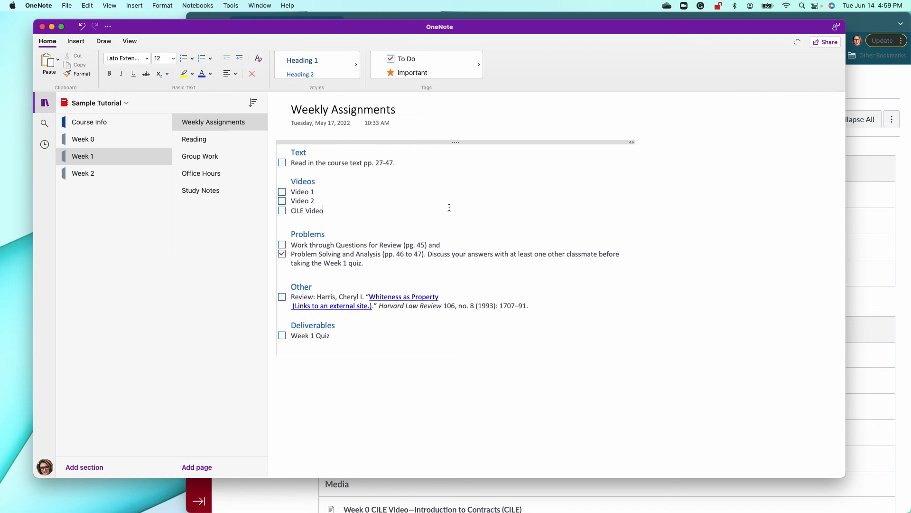
Uncheck the To Do on the Problem Solving and Analysis line and narrow the OneNote window
click(282, 253)
drag(841, 157, 676, 158)
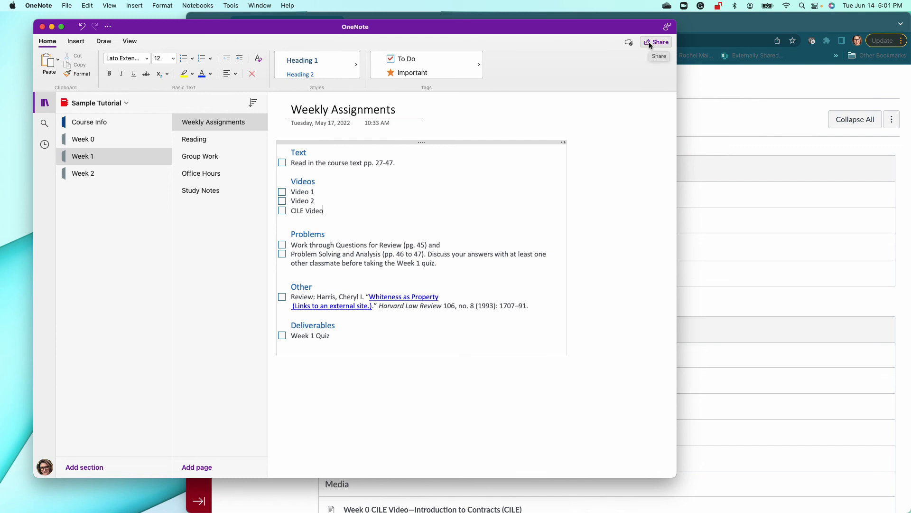
Share a copy of the Weekly Assignments page as an email draft with the page content in the message body
click(649, 42)
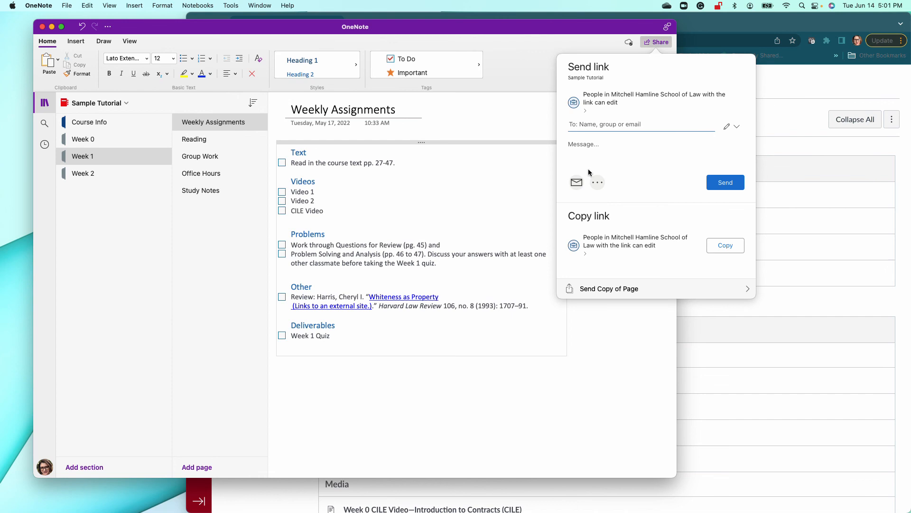
click(628, 293)
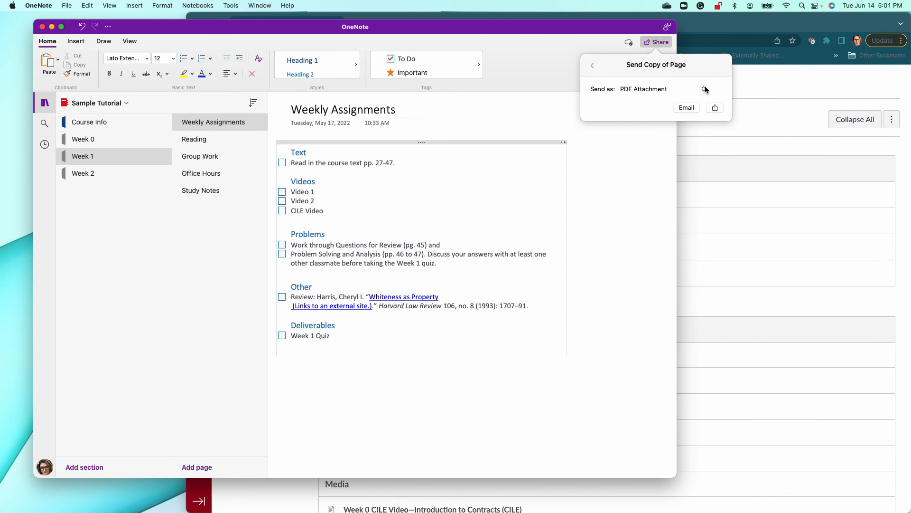
click(704, 90)
click(649, 101)
click(687, 108)
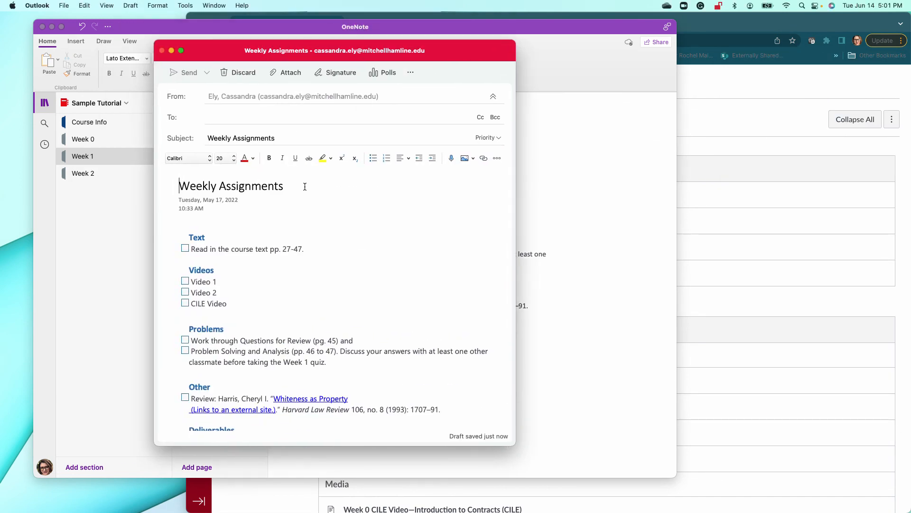
Examine the Weekly Assignments email draft from its recipient field down to the signature, and close the draft without sending it
click(255, 122)
scroll(315, 230, down, 5)
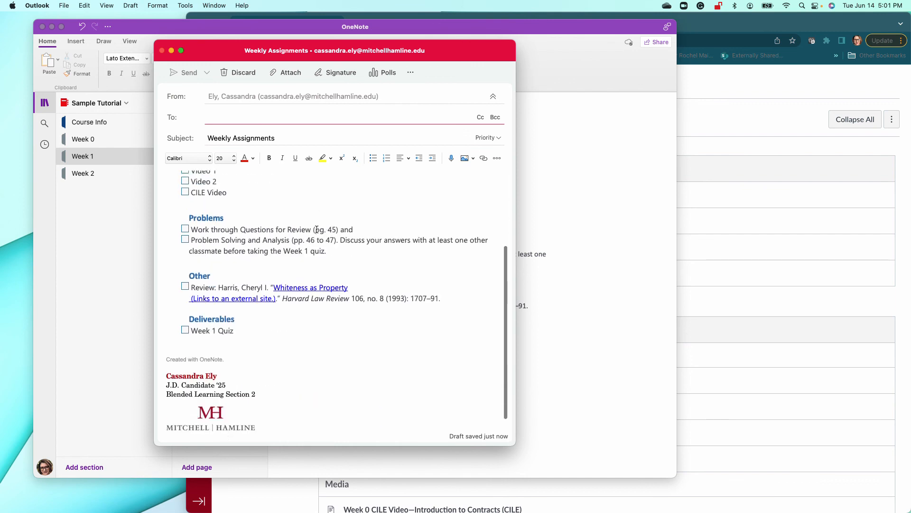
scroll(317, 229, up, 5)
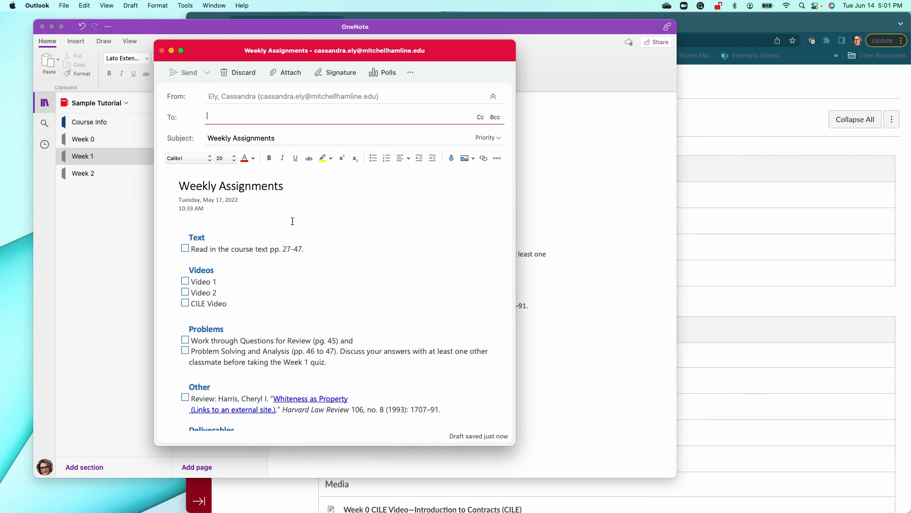
scroll(276, 219, down, 4)
scroll(292, 222, up, 2)
scroll(273, 224, down, 5)
scroll(273, 224, up, 3)
scroll(273, 223, up, 2)
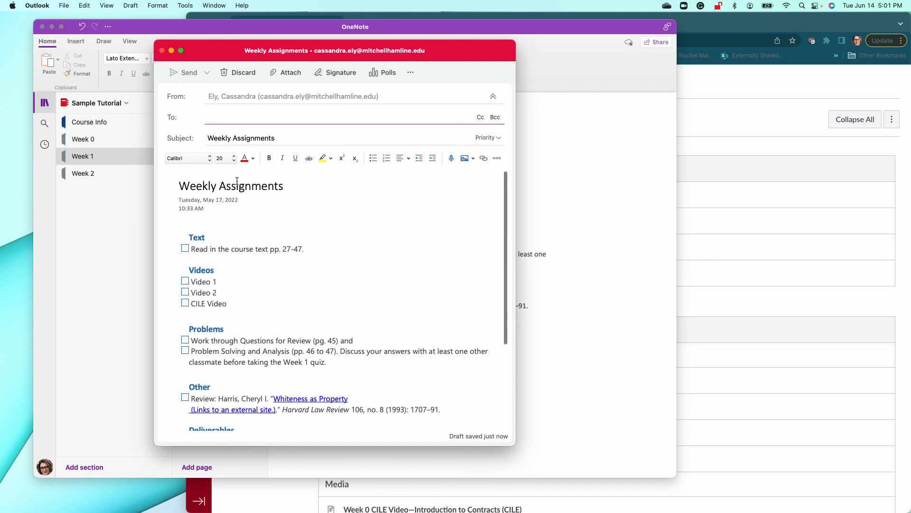
click(161, 50)
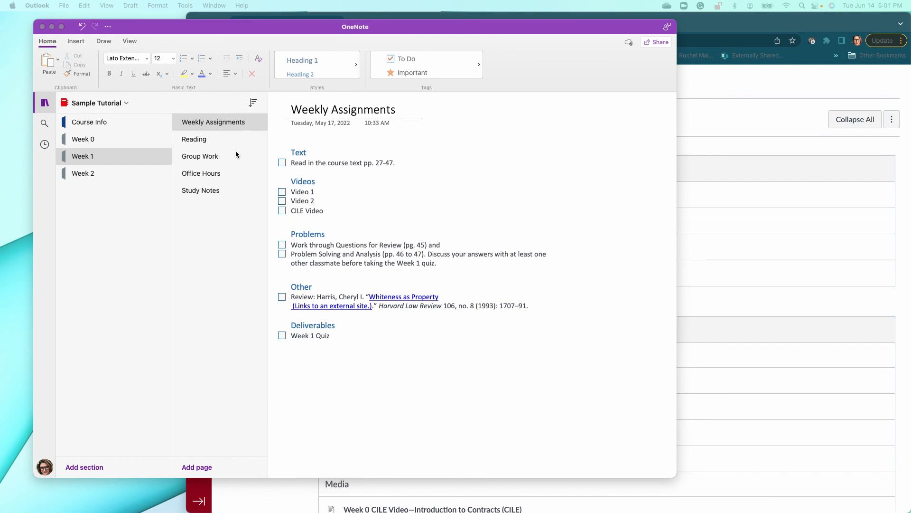
View the empty Reading page, and switch to the Contracts notebook's Week 1 Reading page
click(194, 139)
click(192, 139)
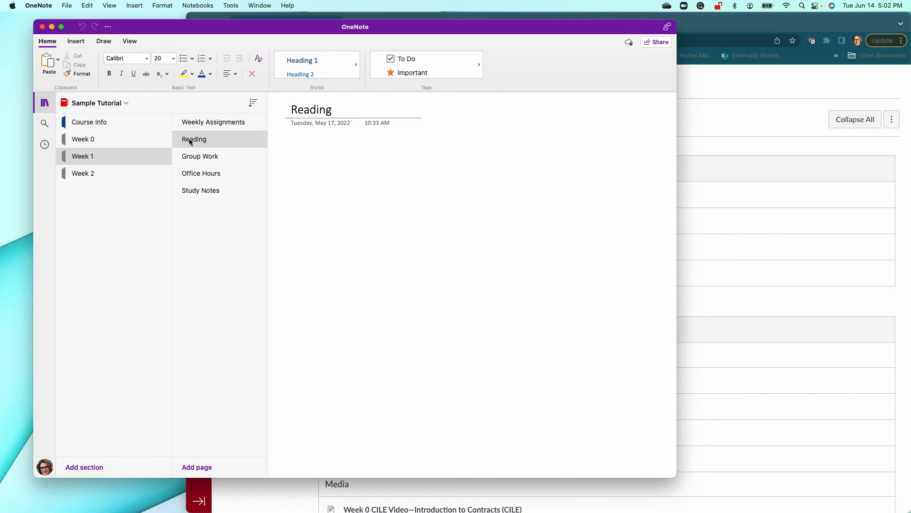
click(122, 103)
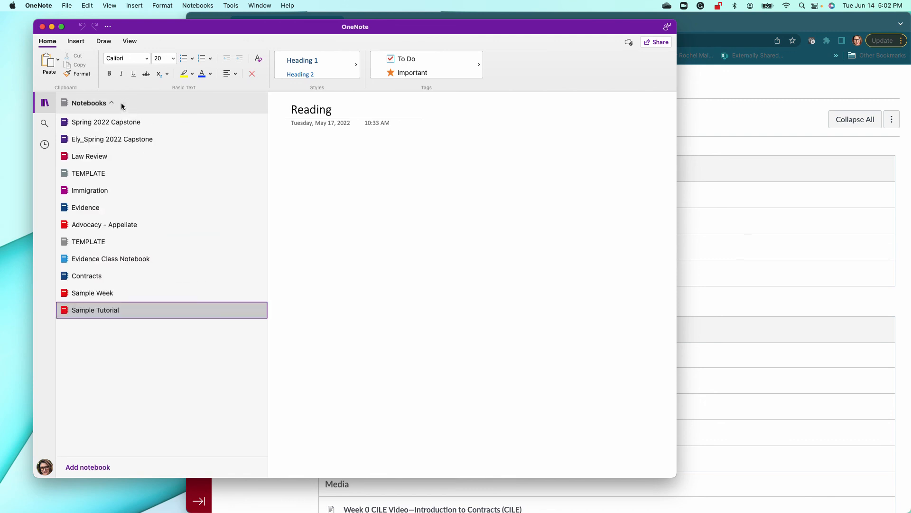
click(82, 275)
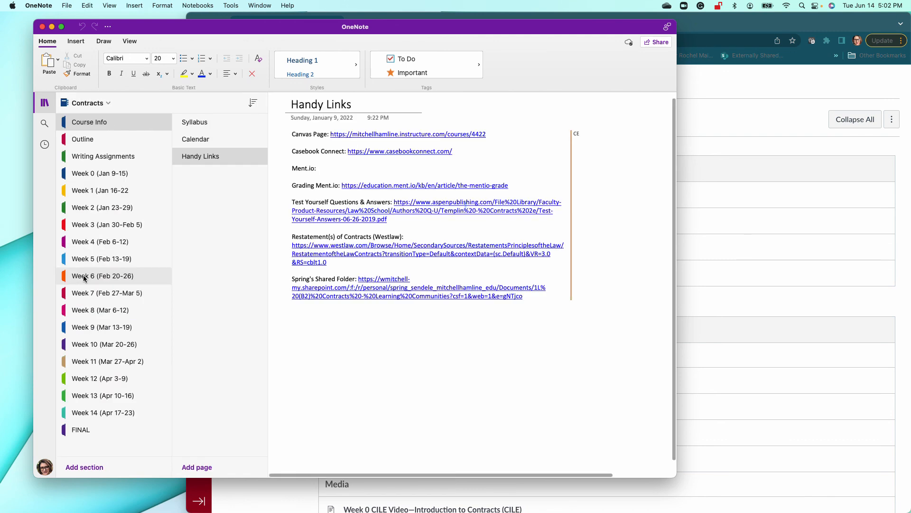
click(104, 191)
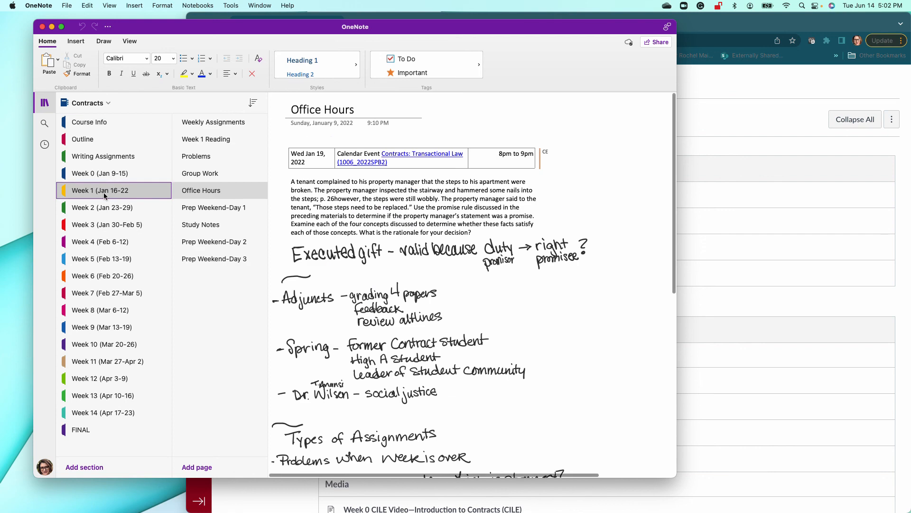
click(218, 146)
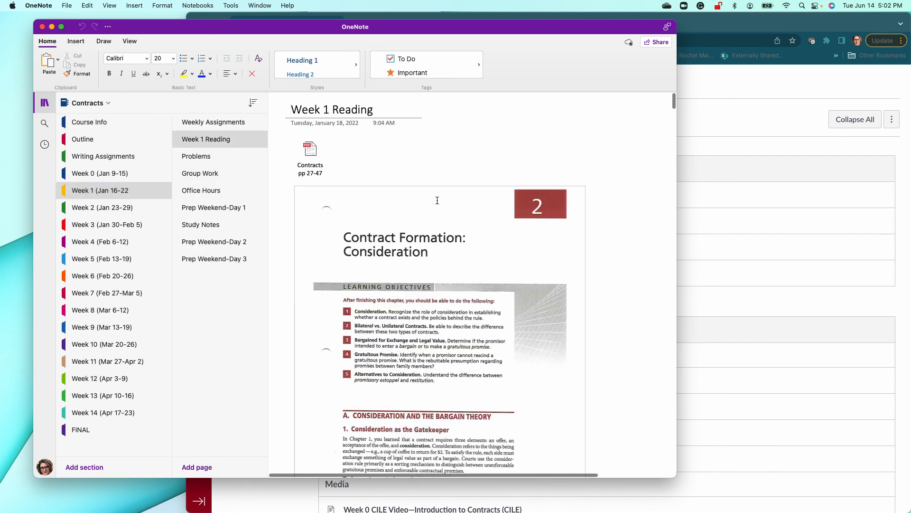
Examine the inserted textbook pages and their highlighting on the Week 1 Reading page
scroll(455, 243, down, 10)
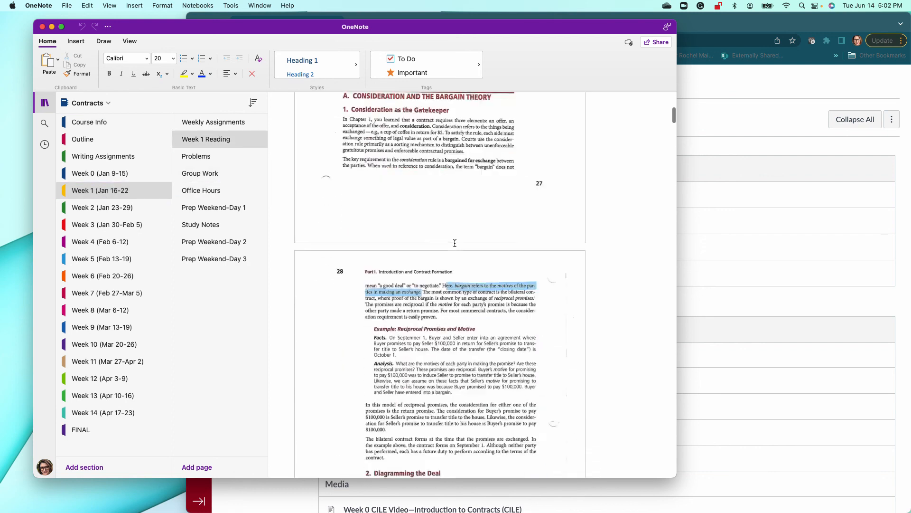
scroll(455, 243, up, 10)
scroll(454, 243, down, 20)
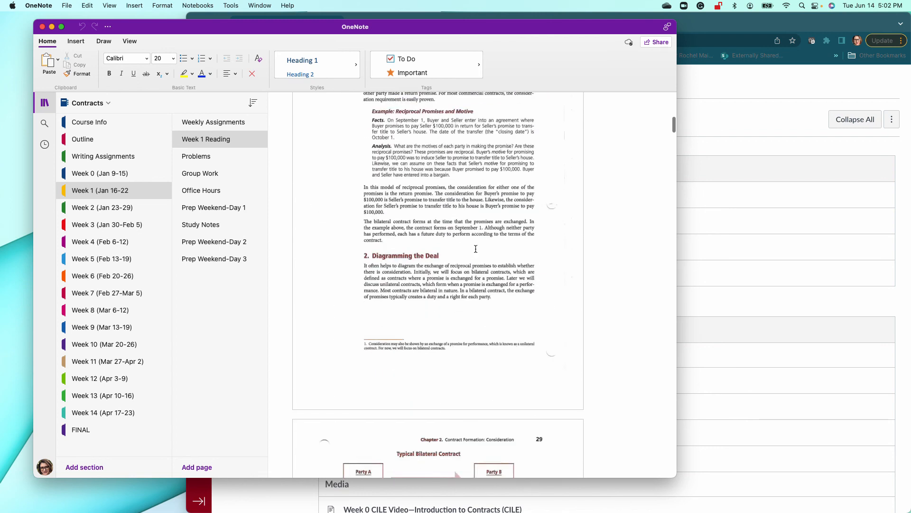
scroll(455, 242, down, 2)
scroll(475, 247, up, 12)
scroll(475, 248, up, 5)
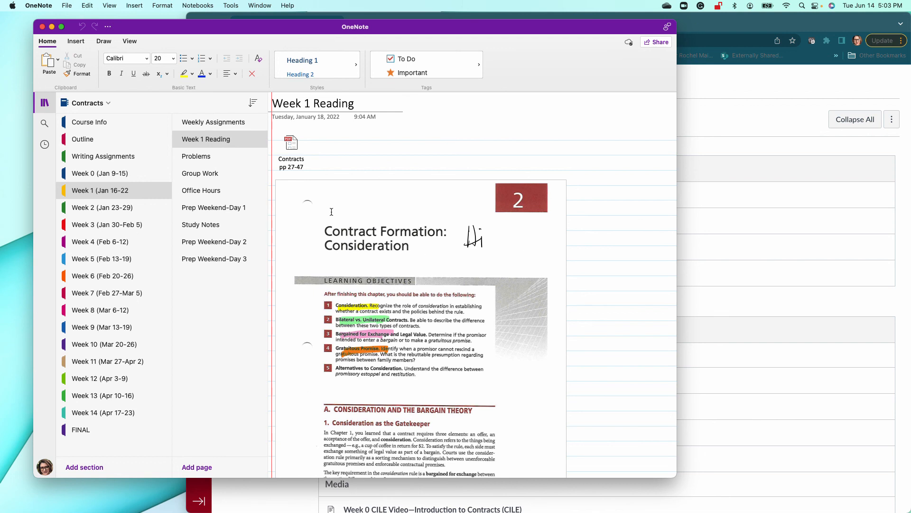
Open the Office Hours page in the Week 1 section of the Contracts notebook
click(209, 189)
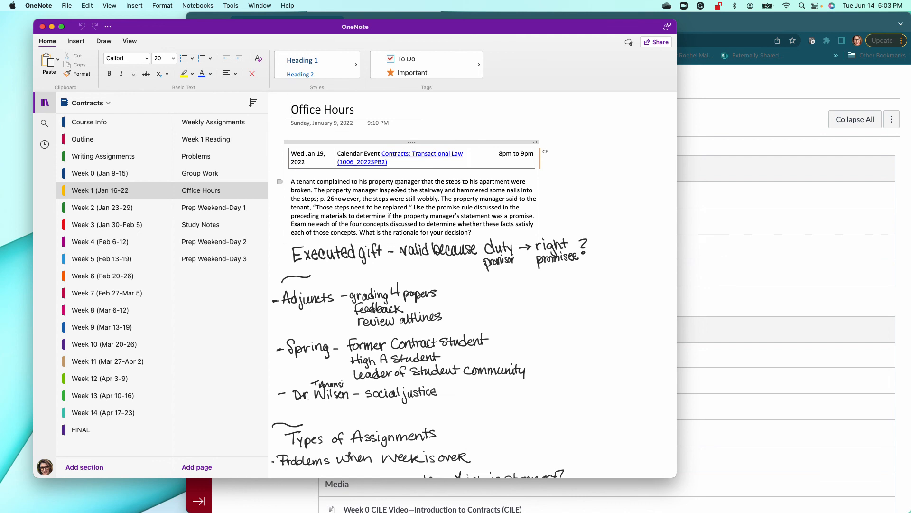
Examine the handwritten notes on the Week 1 Office Hours page, and open the Week 2 section of the Contracts notebook
scroll(404, 256, down, 5)
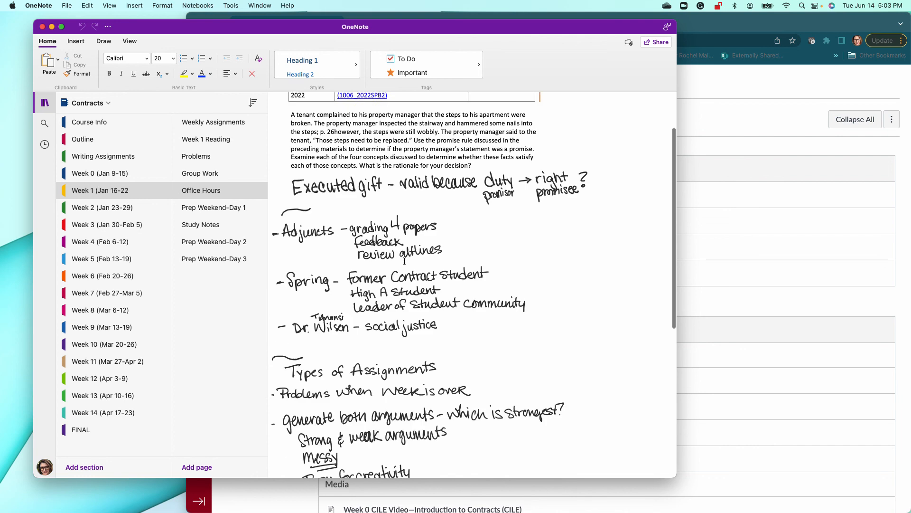
scroll(405, 262, up, 5)
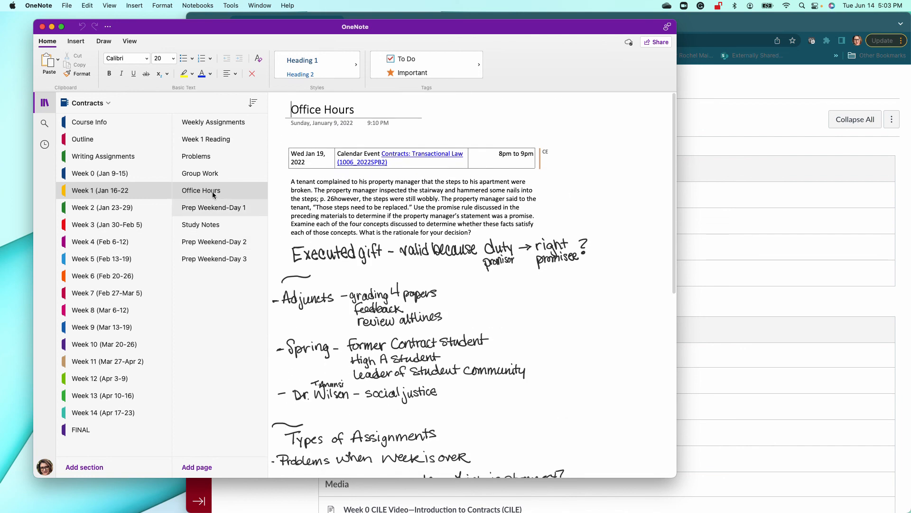
click(201, 224)
click(120, 207)
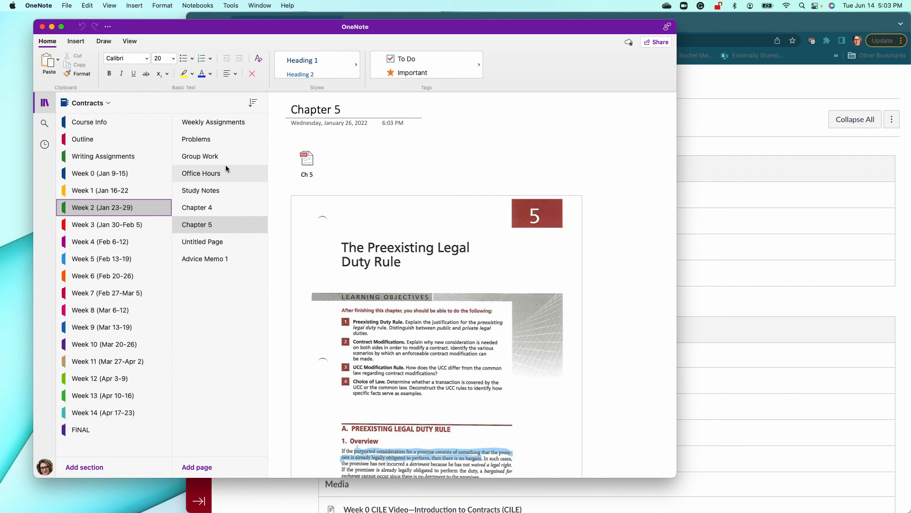
Look through the Week 2 chapter pages and the untitled page, and read the Study Notes page to its end
click(211, 207)
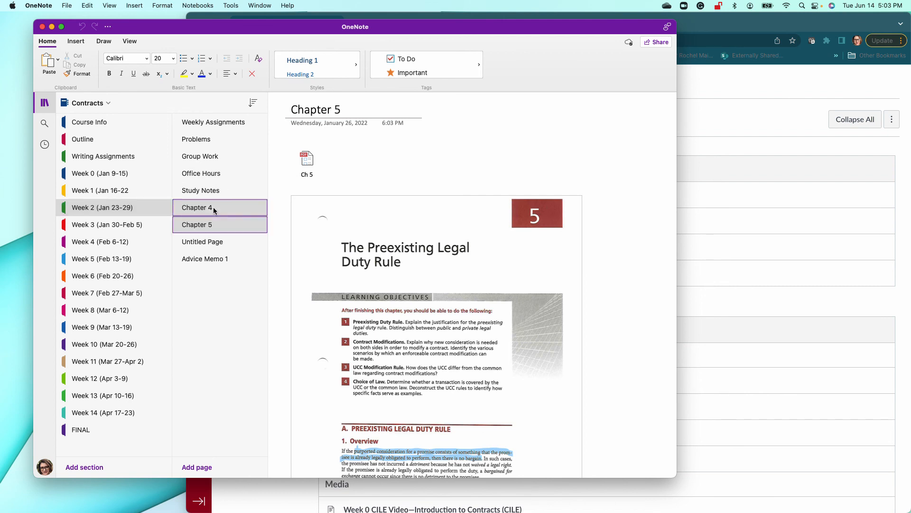
click(208, 221)
click(203, 240)
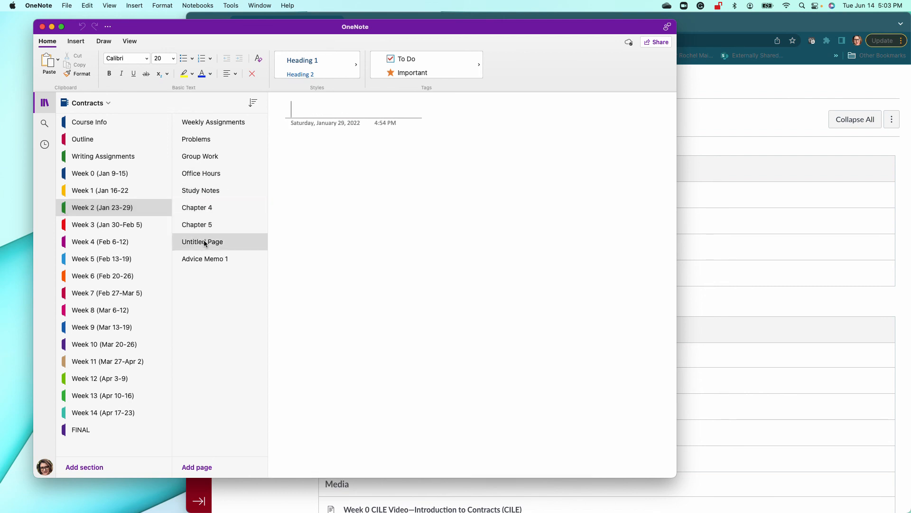
click(203, 191)
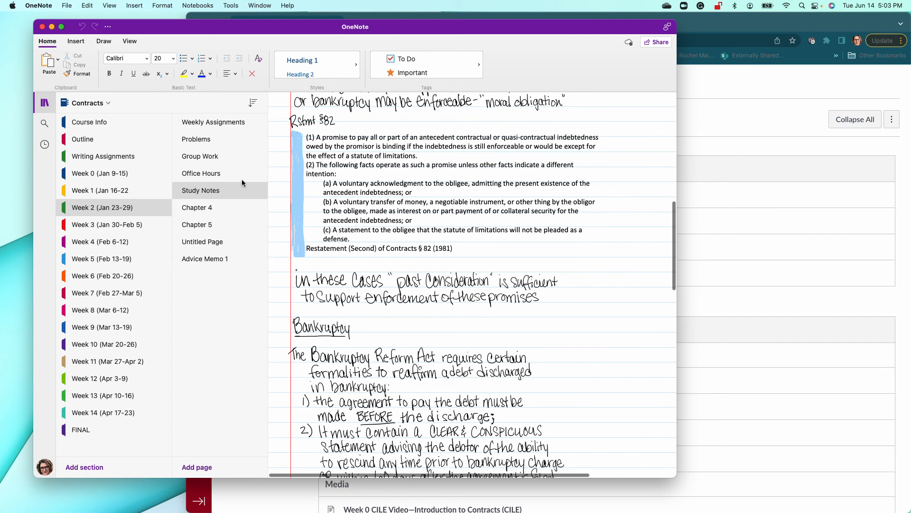
scroll(356, 208, down, 15)
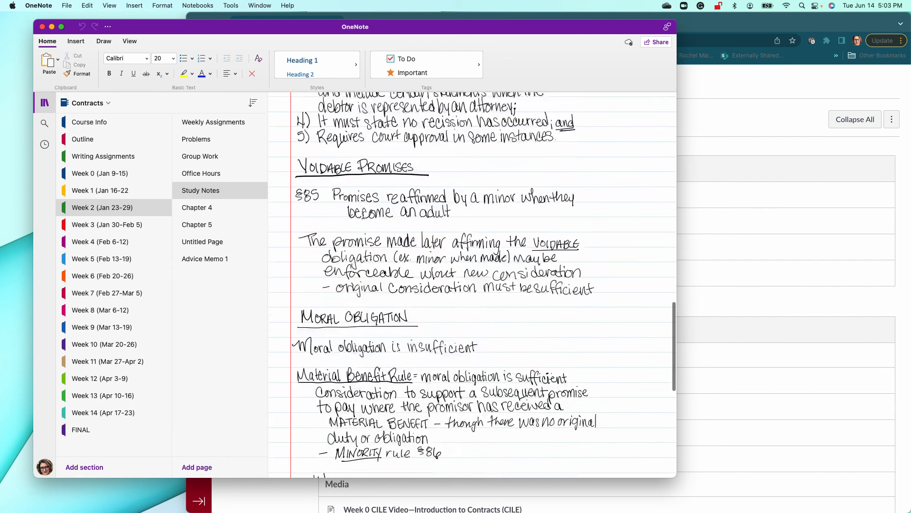
scroll(427, 284, down, 10)
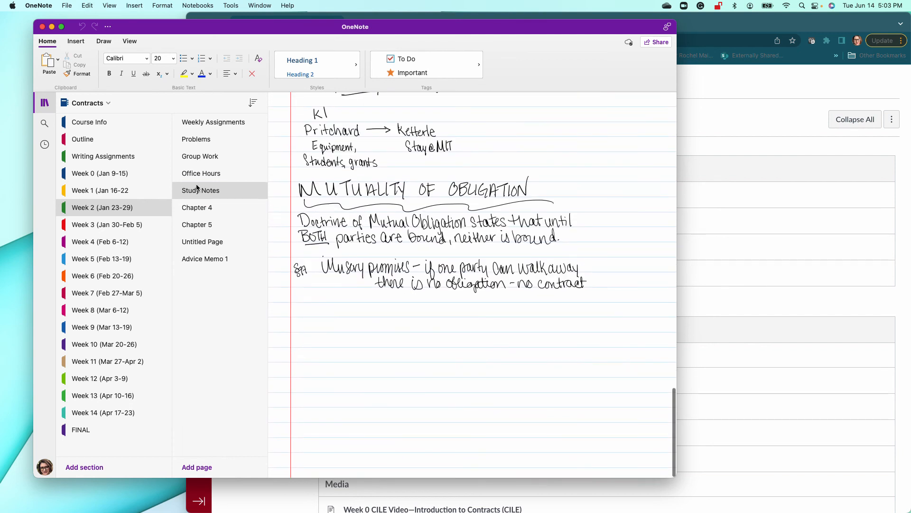
Examine the Week 2 Office Hours page from its title to the causes of action list, and return to its start
click(211, 173)
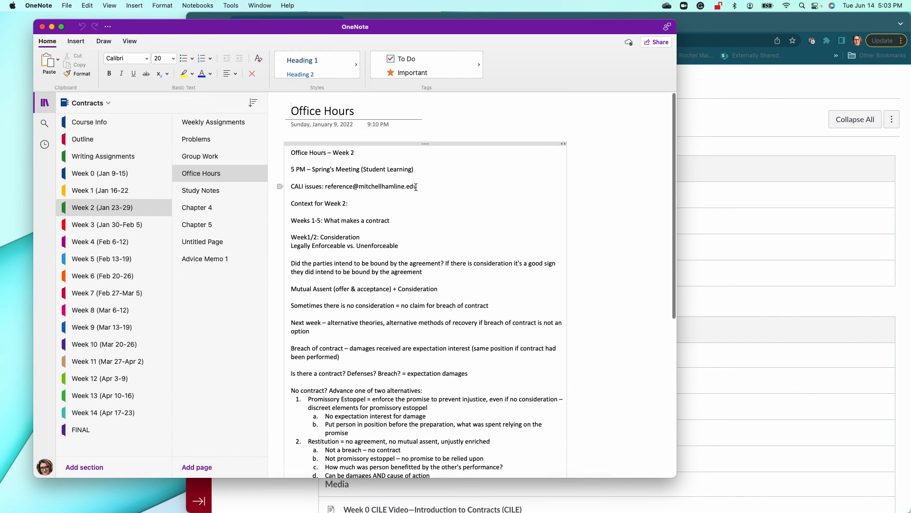
scroll(415, 187, down, 2)
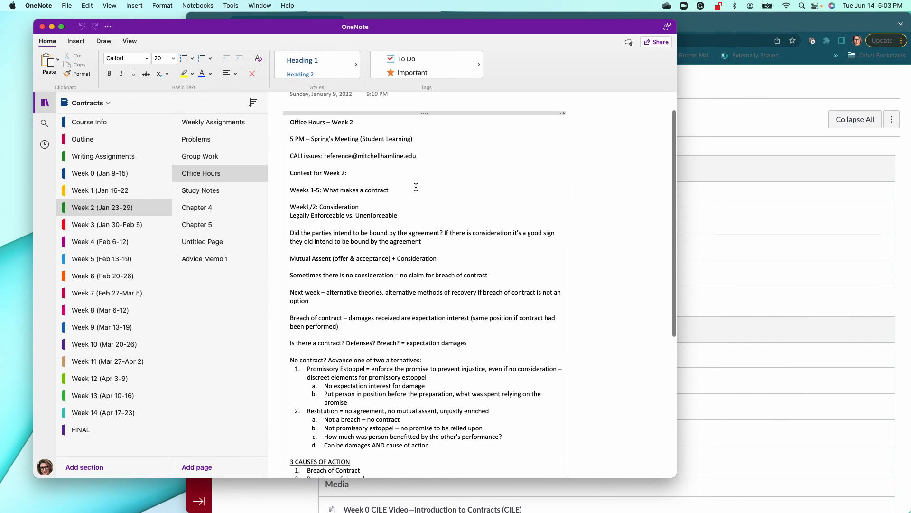
scroll(416, 187, down, 8)
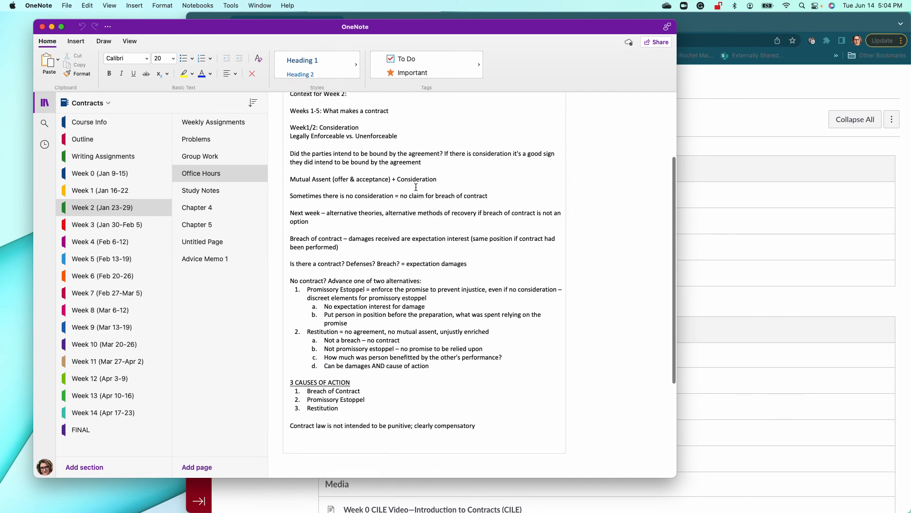
scroll(416, 187, down, 6)
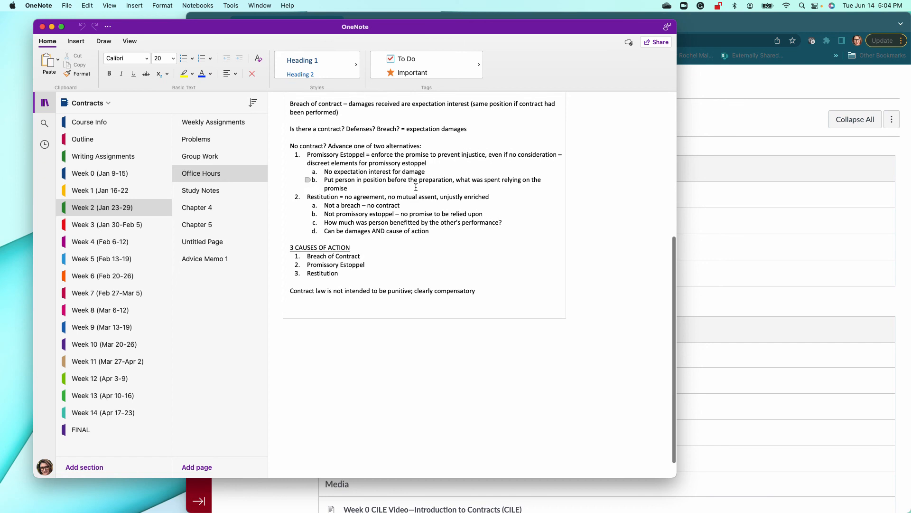
scroll(416, 187, up, 12)
scroll(416, 186, up, 4)
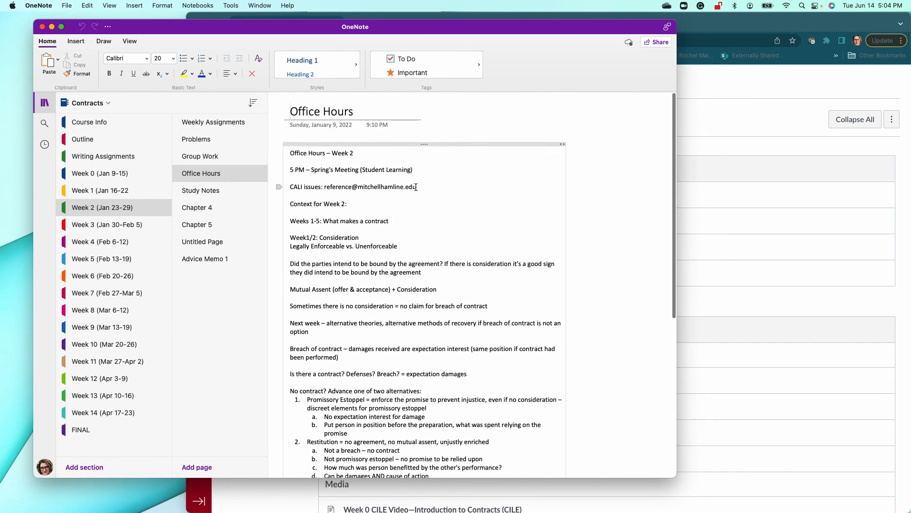
View the Week 2 Group Work and Weekly Assignments pages, and switch to the Sample Tutorial notebook's Week 1 Group Work page
click(209, 160)
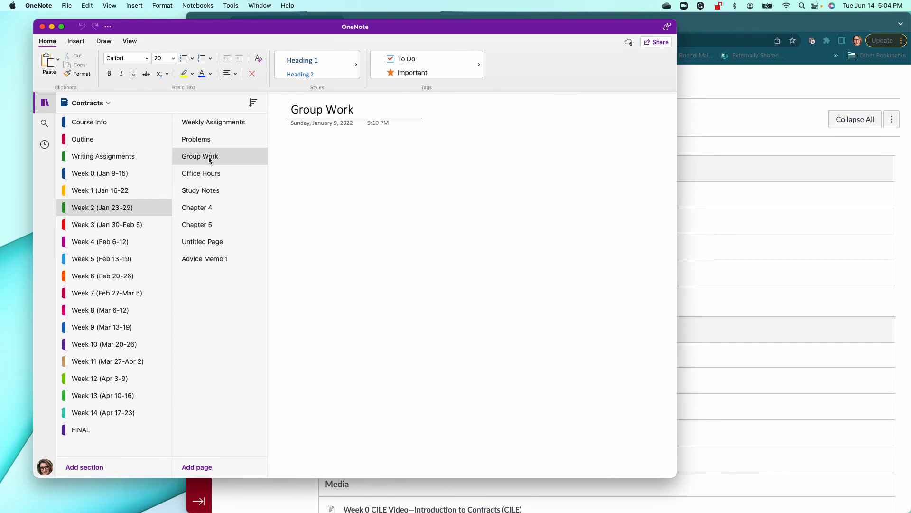
click(218, 122)
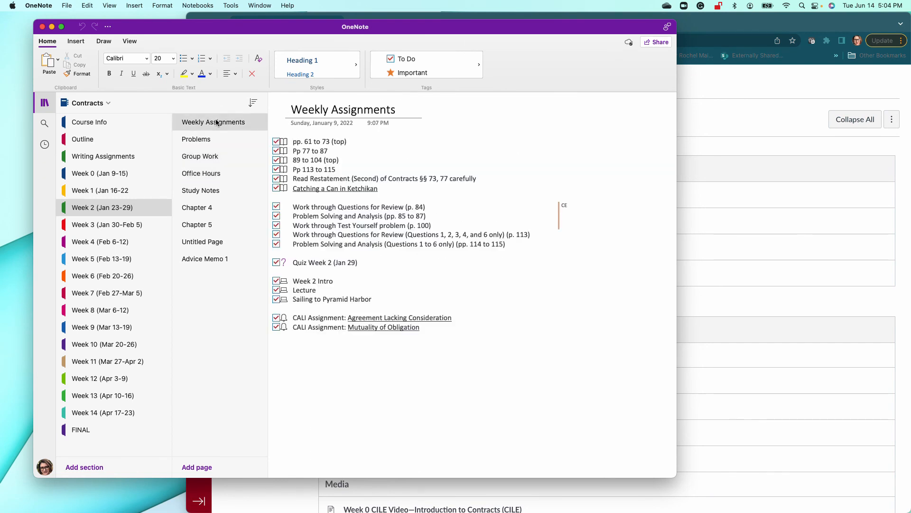
click(107, 103)
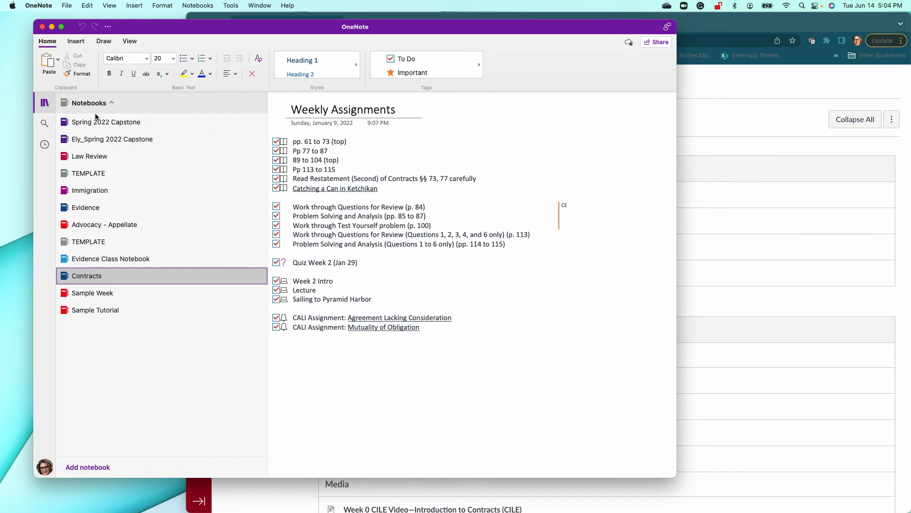
click(102, 310)
click(210, 158)
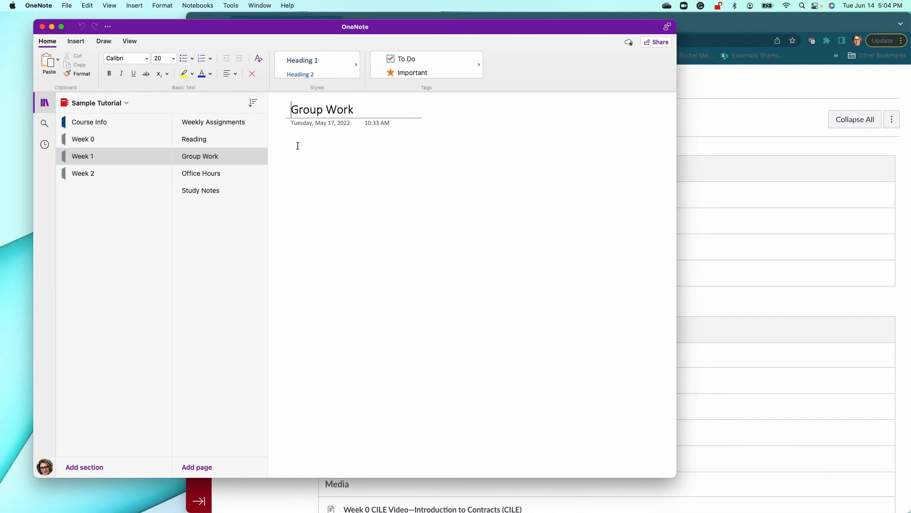
Return to the Contracts notebook's Week 2 section and examine the highlighted answers on the Problems page
click(117, 103)
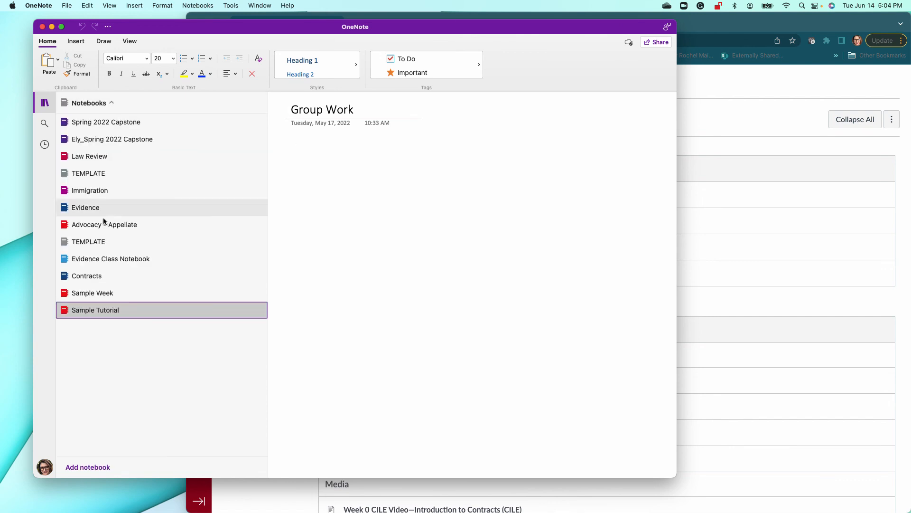
click(95, 276)
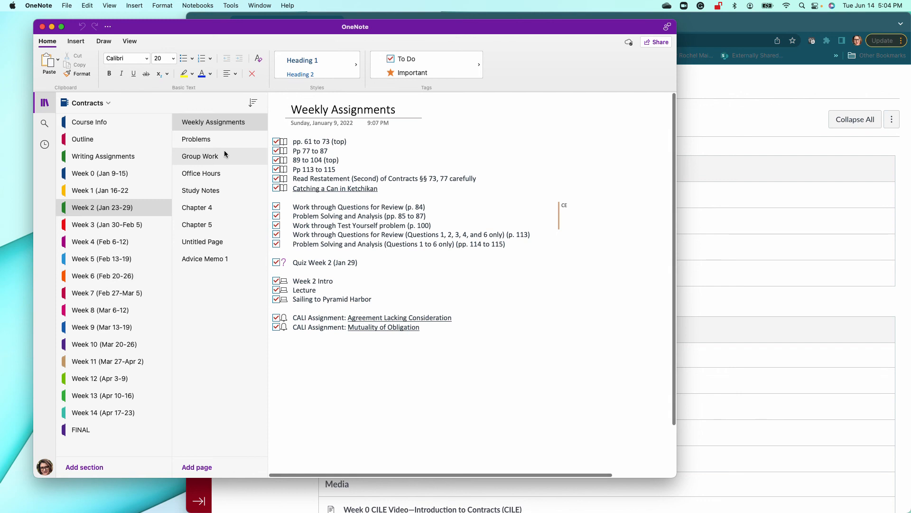
click(213, 162)
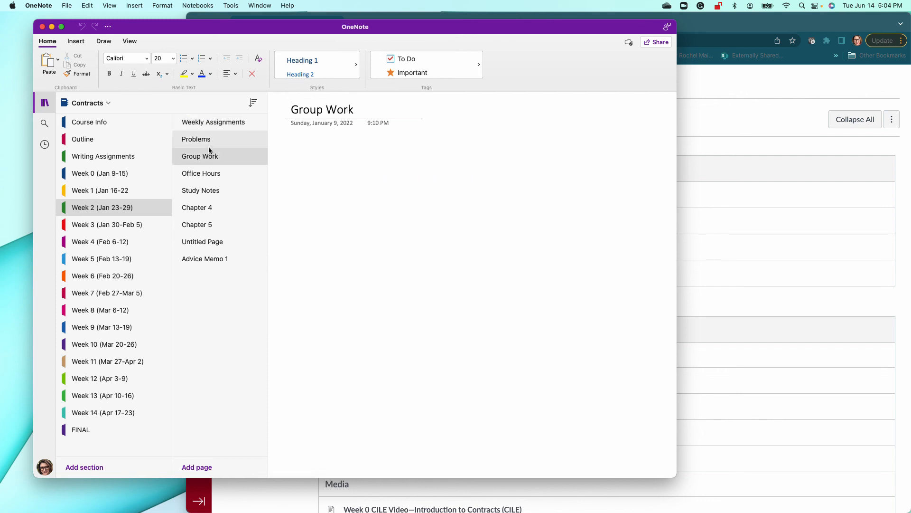
click(209, 139)
scroll(398, 225, up, 10)
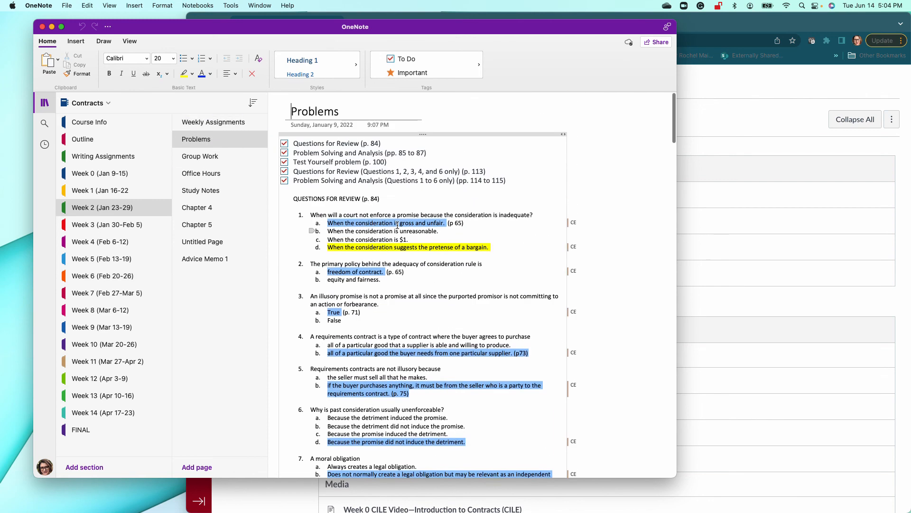
scroll(398, 225, down, 3)
scroll(398, 225, down, 15)
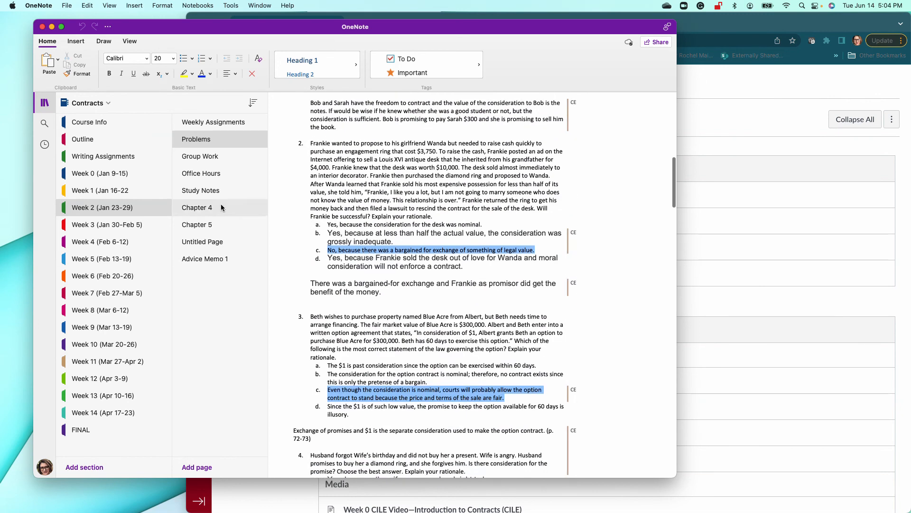
Switch to the Sample Tutorial notebook, view the Week 1 Office Hours page, and place the cursor in the Study Notes page body
click(101, 104)
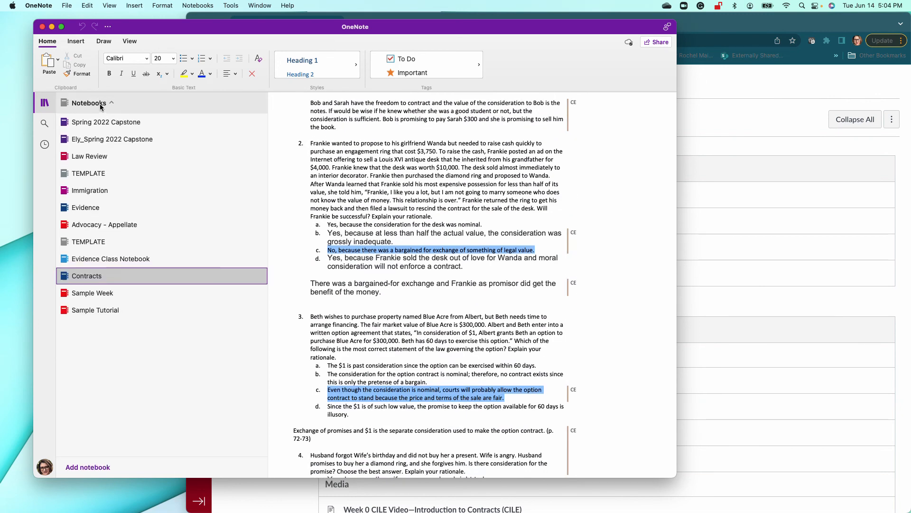
click(95, 312)
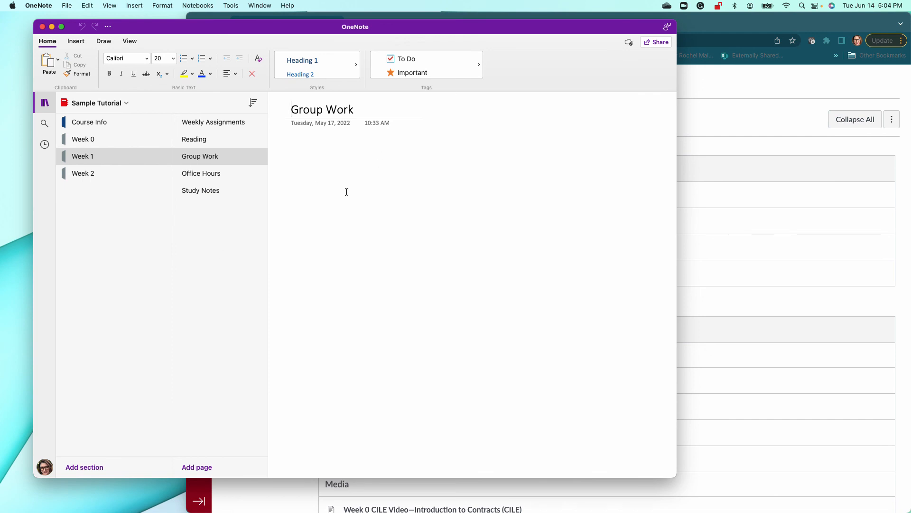
click(213, 175)
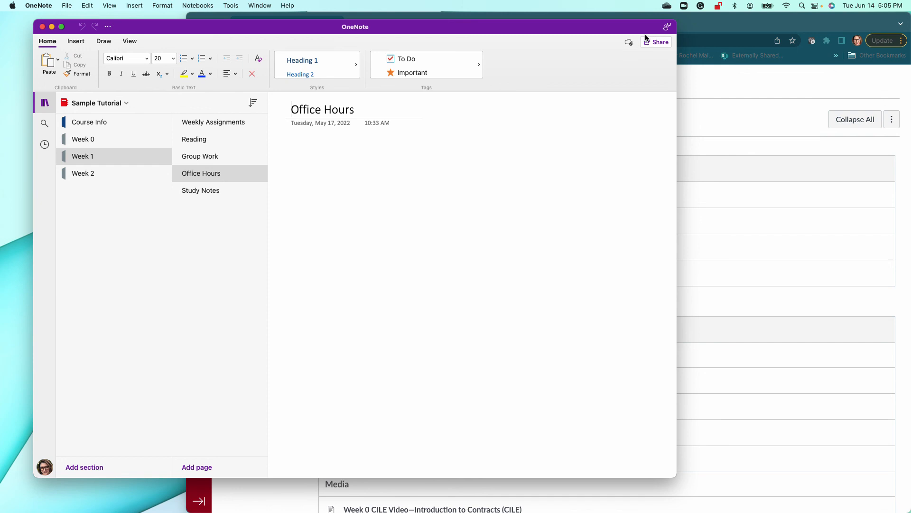
click(219, 191)
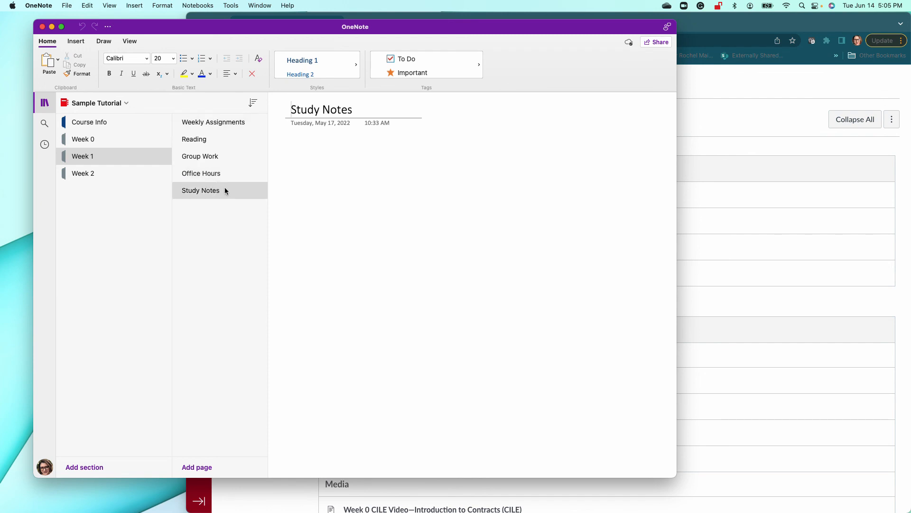
click(295, 148)
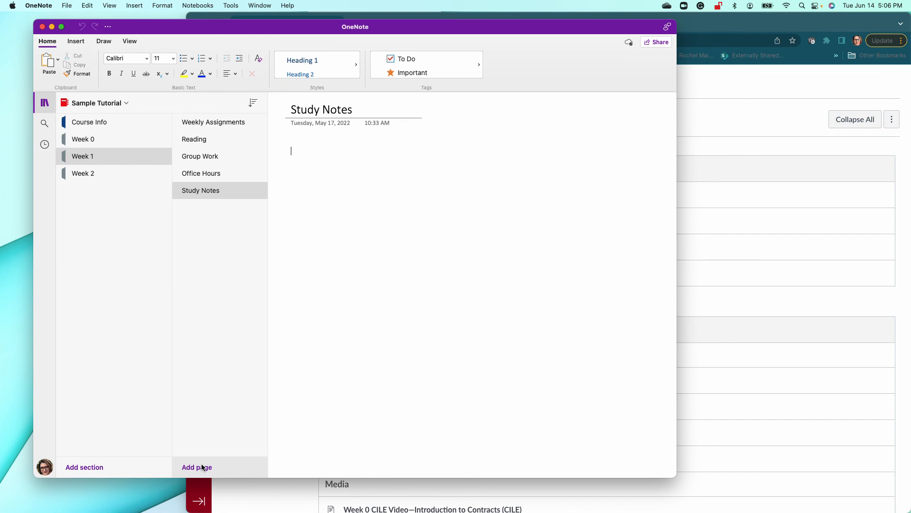
Open the Contracts notebook's Week 2 Study Notes page and examine the handwritten CALI lesson notes back to the page title
click(116, 102)
click(91, 277)
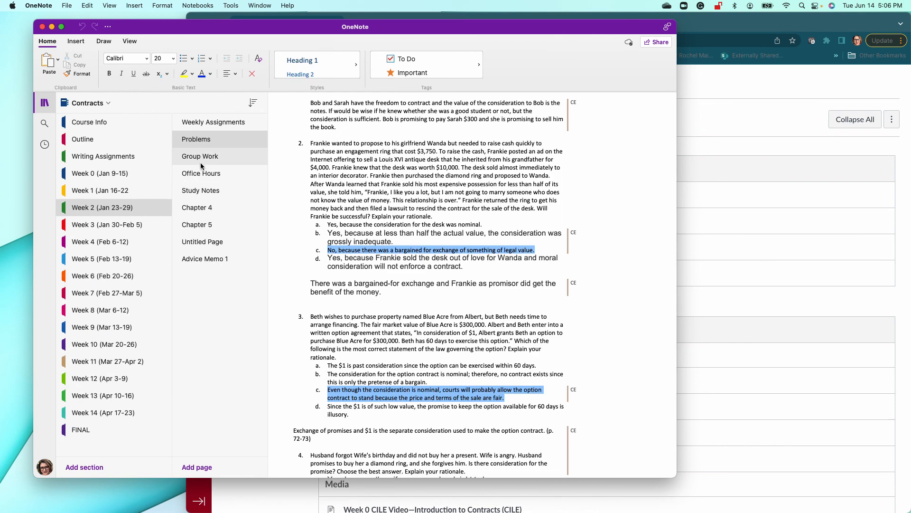
click(200, 190)
scroll(410, 224, up, 5)
scroll(409, 225, up, 15)
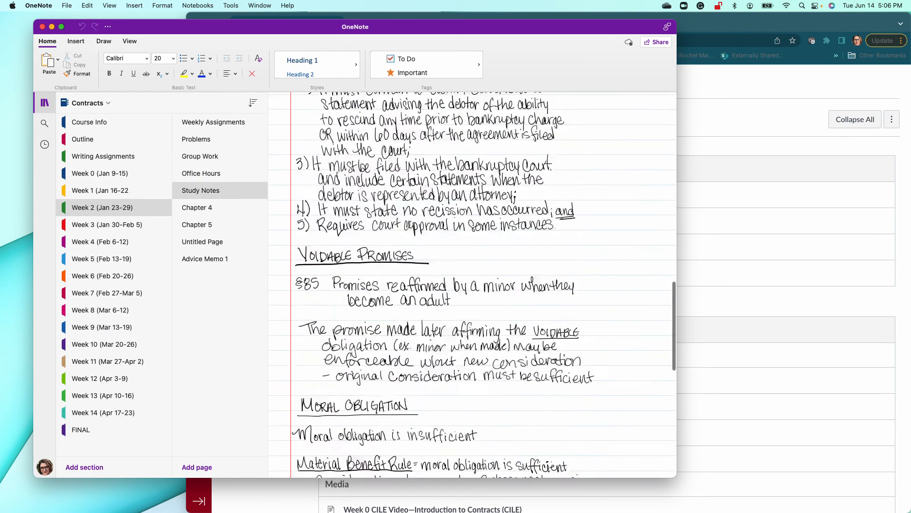
scroll(409, 224, up, 10)
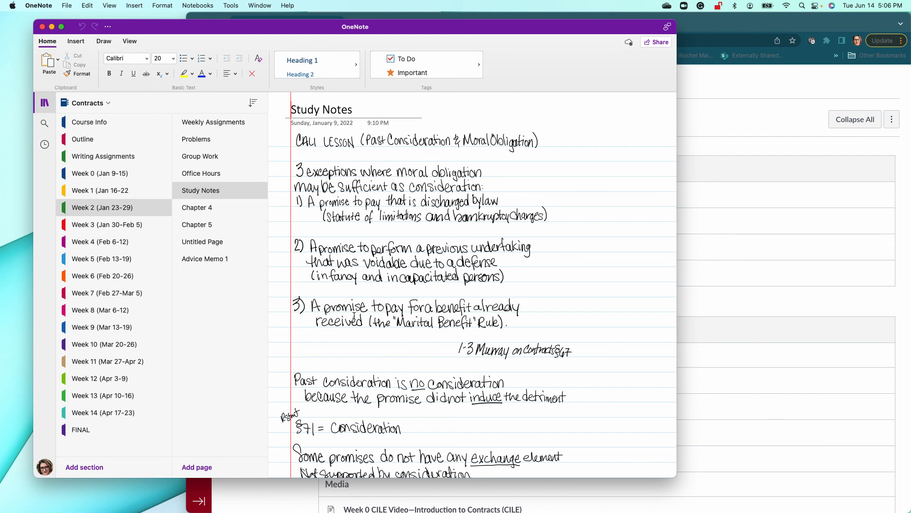
View the Advice Memo 1 page in the Week 2 section, and switch back to the Sample Tutorial notebook
click(206, 259)
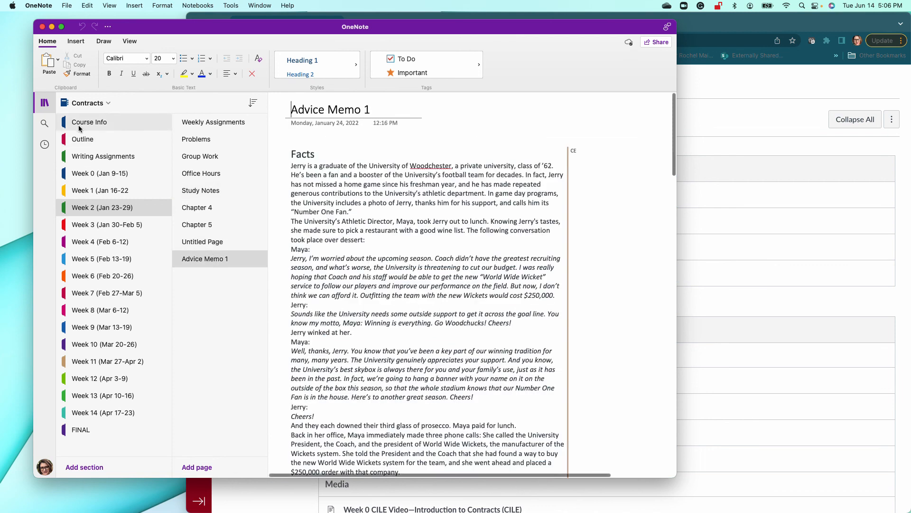
click(87, 102)
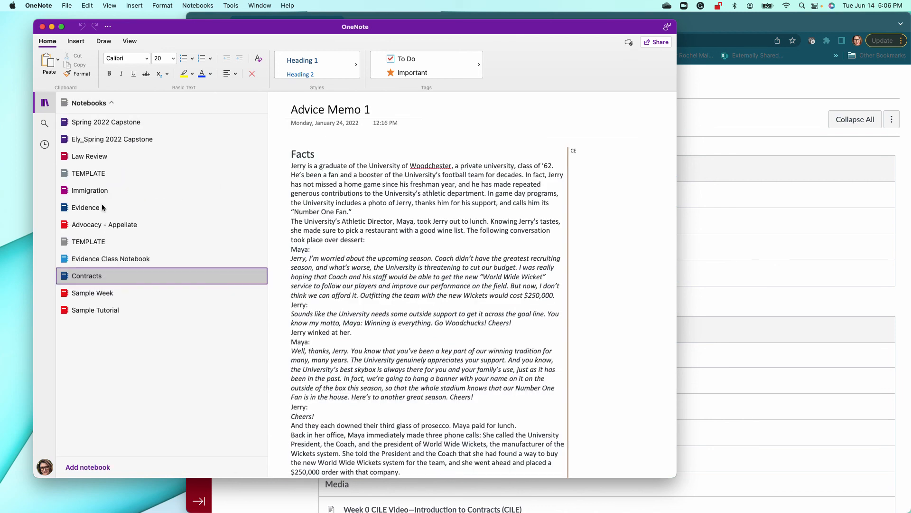
click(106, 311)
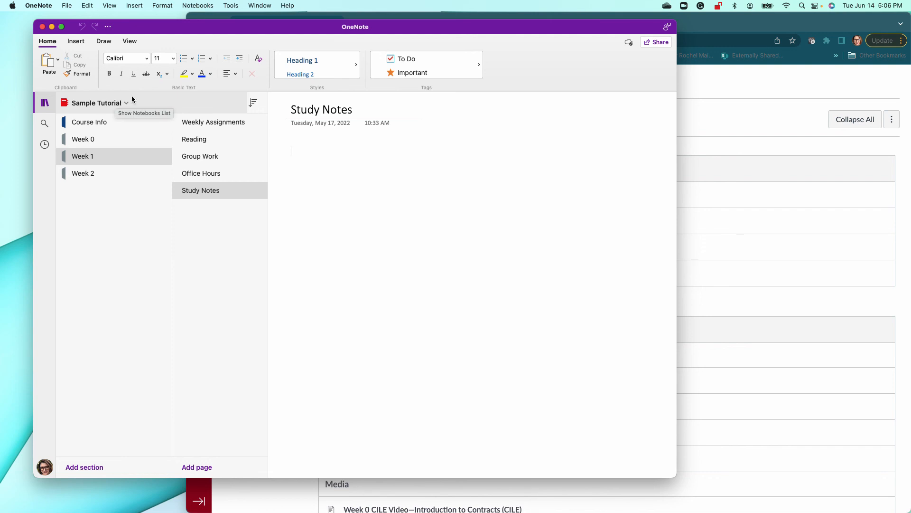
Switch to Chrome and open the Notion bookmark from the Law School folder in a new tab
click(697, 22)
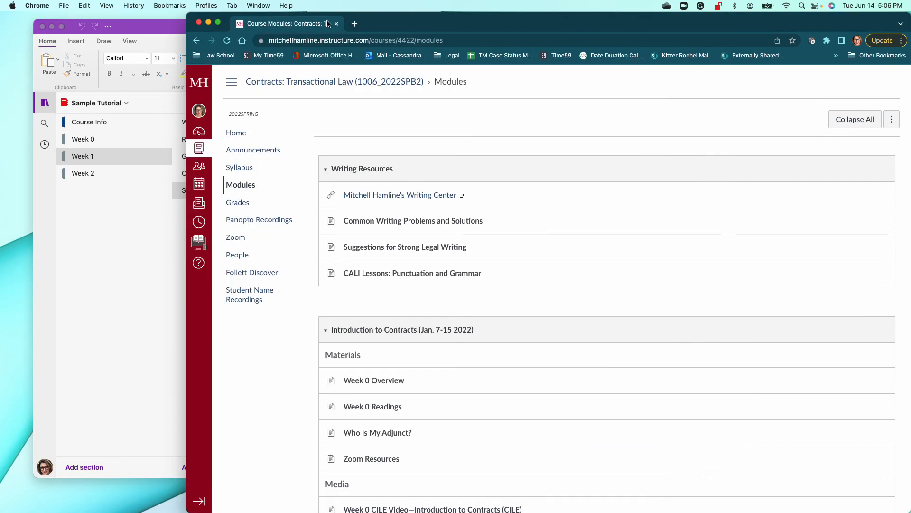
click(354, 23)
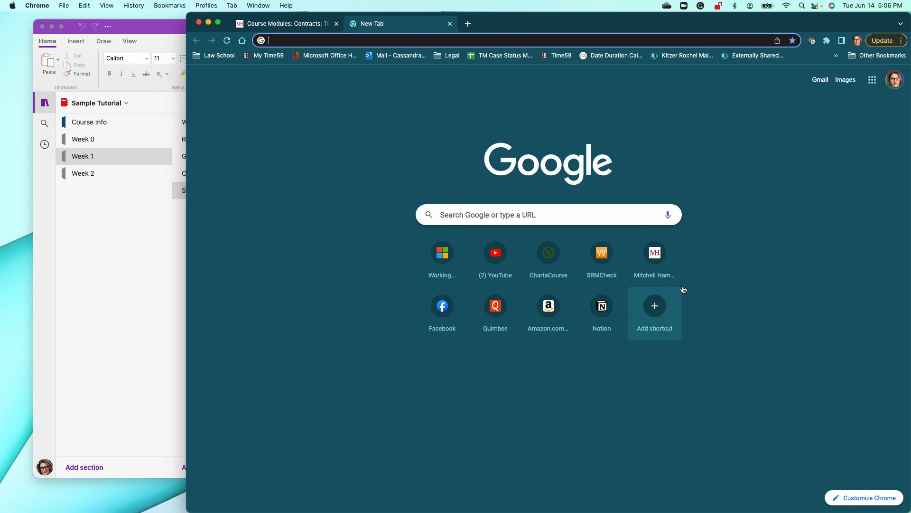
click(210, 56)
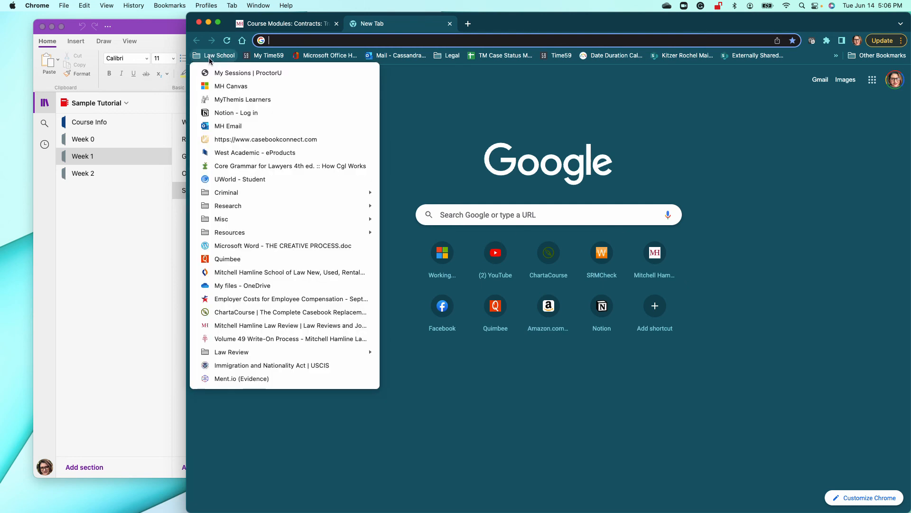
click(221, 114)
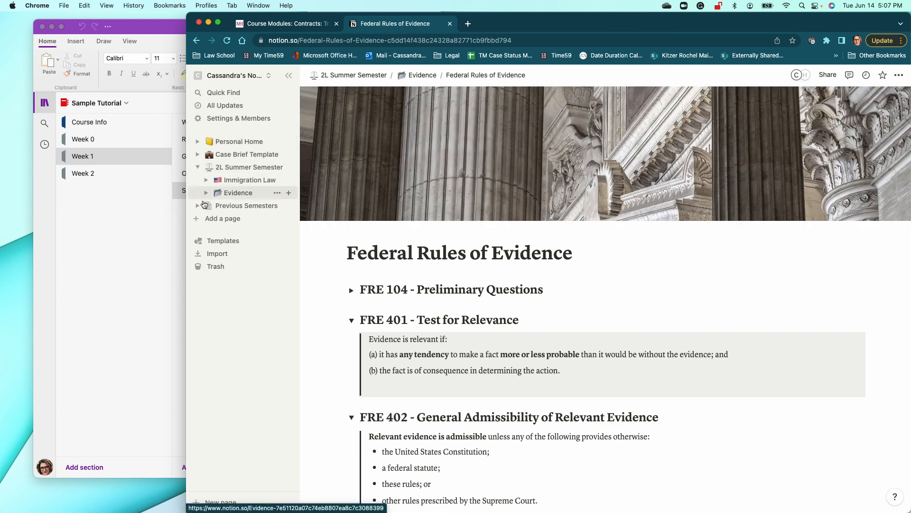
Collapse 2L Summer Semester, expand Previous Semesters to the 1L Spring Semester's Contracts page, and open its Contracts Outline
click(199, 167)
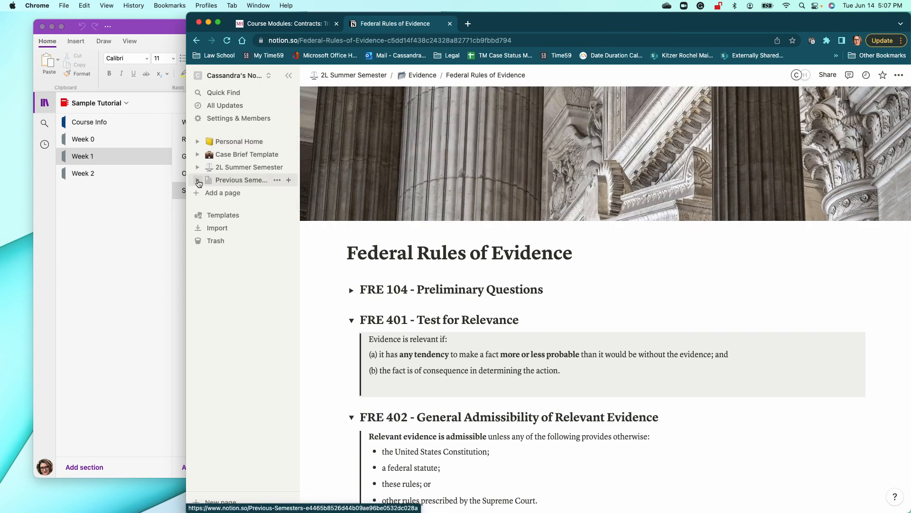
click(199, 180)
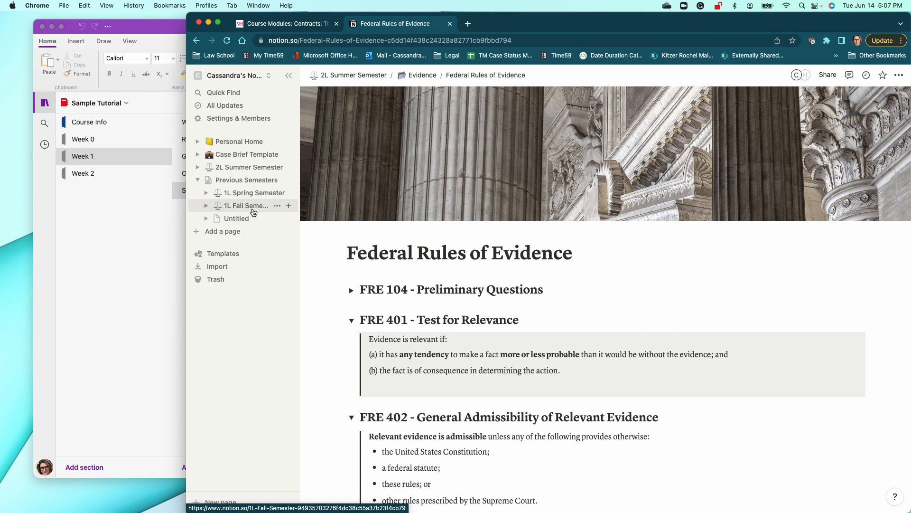
click(208, 196)
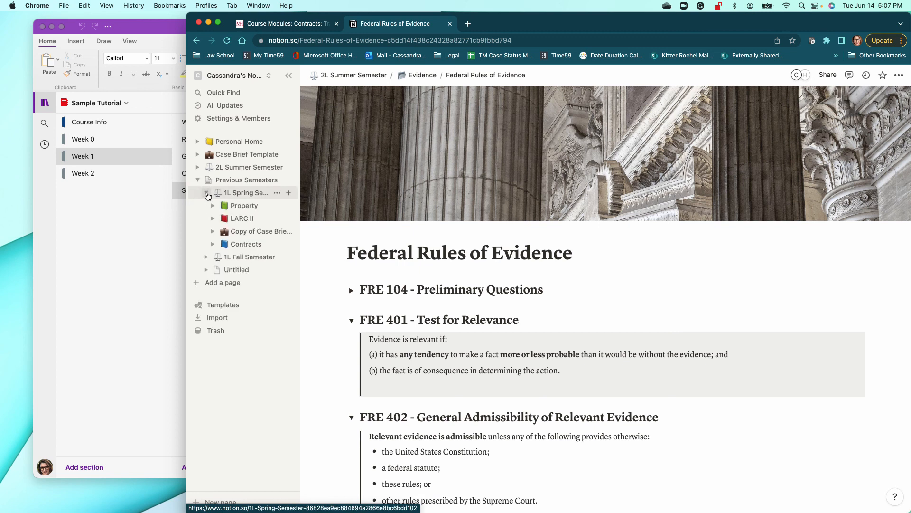
click(224, 244)
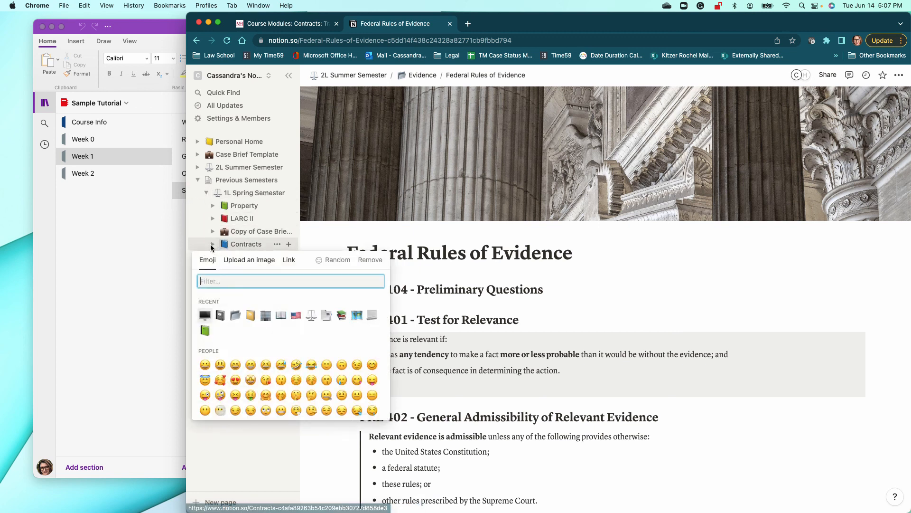
click(212, 245)
click(213, 244)
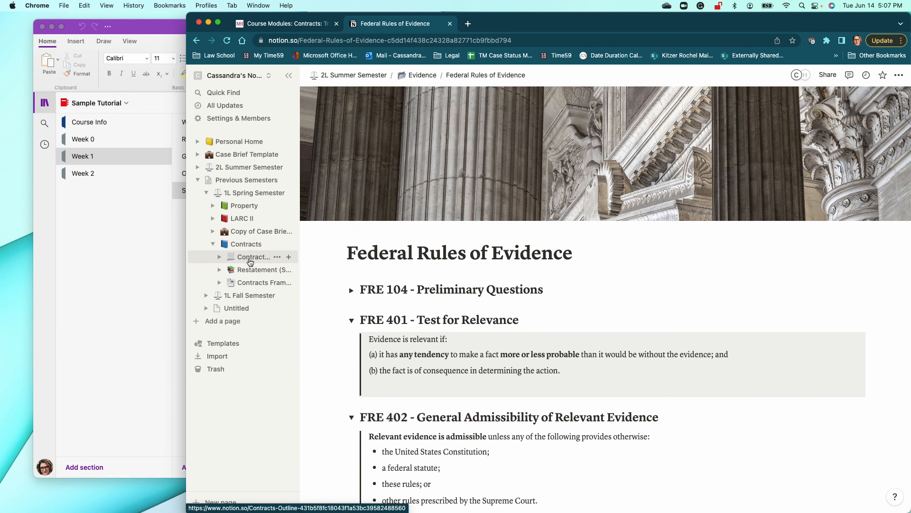
click(250, 259)
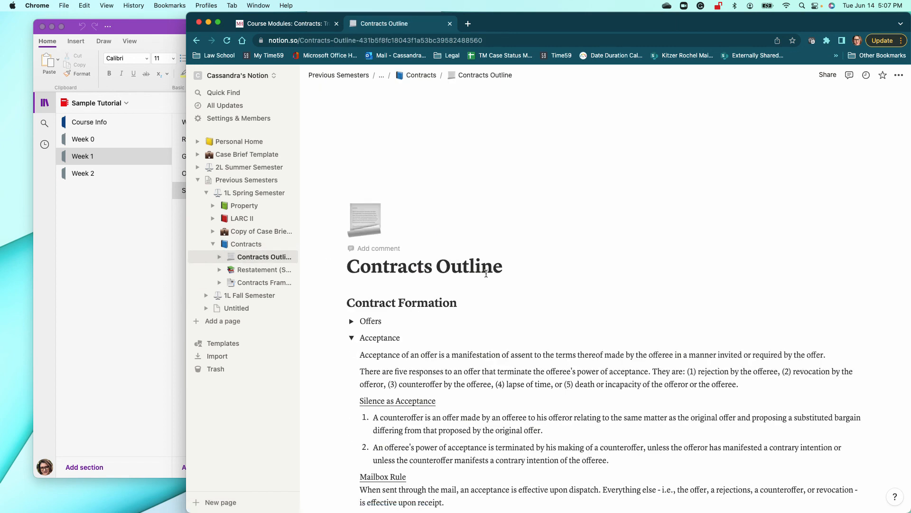
Examine the Contracts Outline through to the Remedies section, briefly expanding the Consideration and Promissory Estoppel toggles
scroll(486, 274, down, 10)
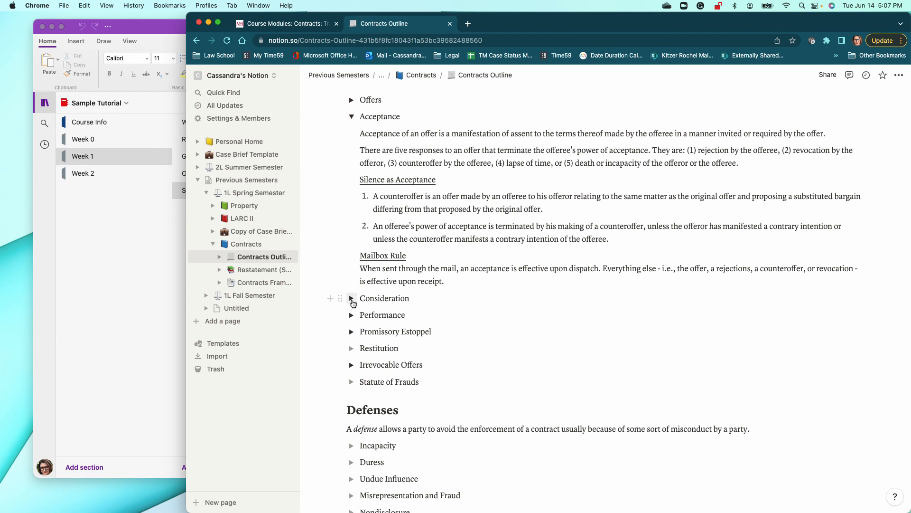
click(352, 298)
click(351, 298)
scroll(416, 295, down, 3)
click(351, 255)
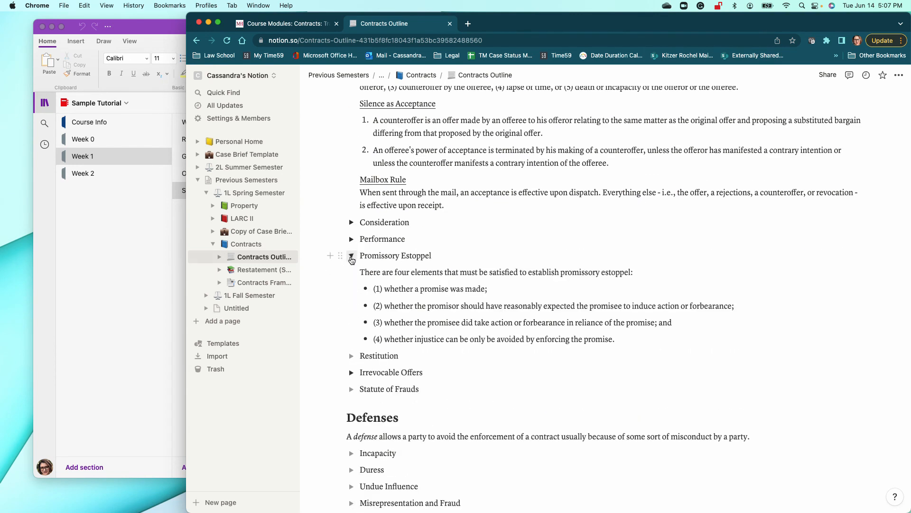
click(351, 256)
scroll(489, 271, down, 8)
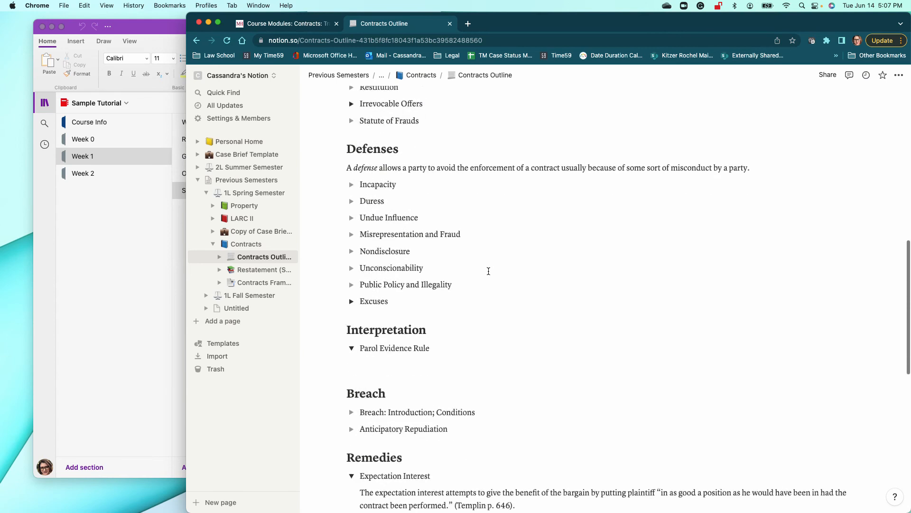
scroll(488, 270, down, 14)
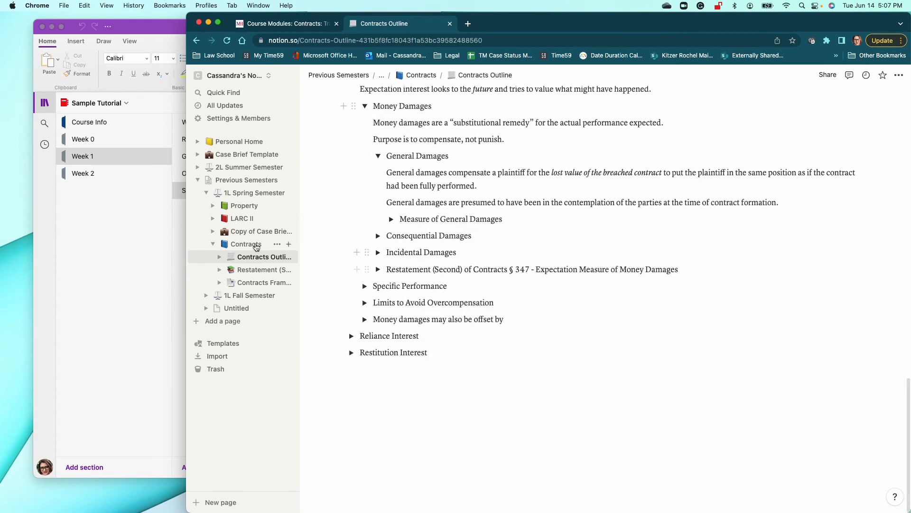
Check the Contracts Outline for subpages, view the parent Contracts page, and minimize the browser to return to OneNote
click(219, 257)
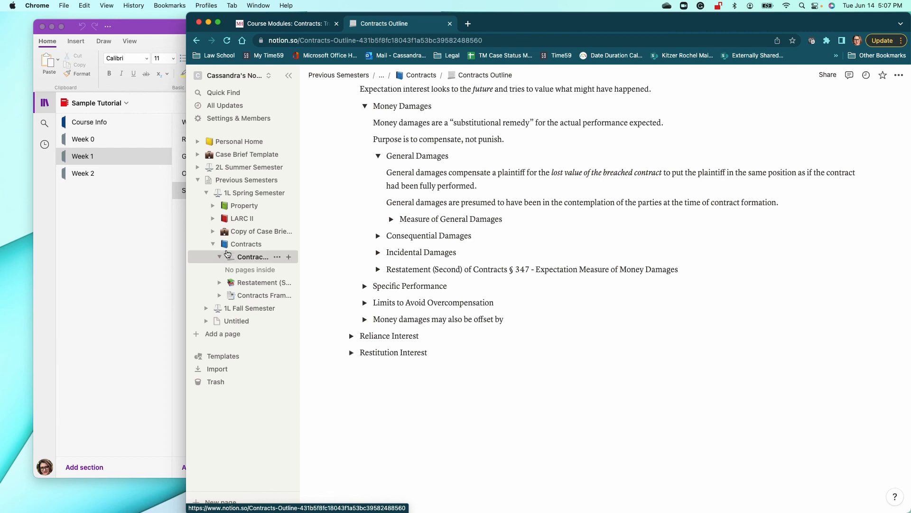
click(231, 244)
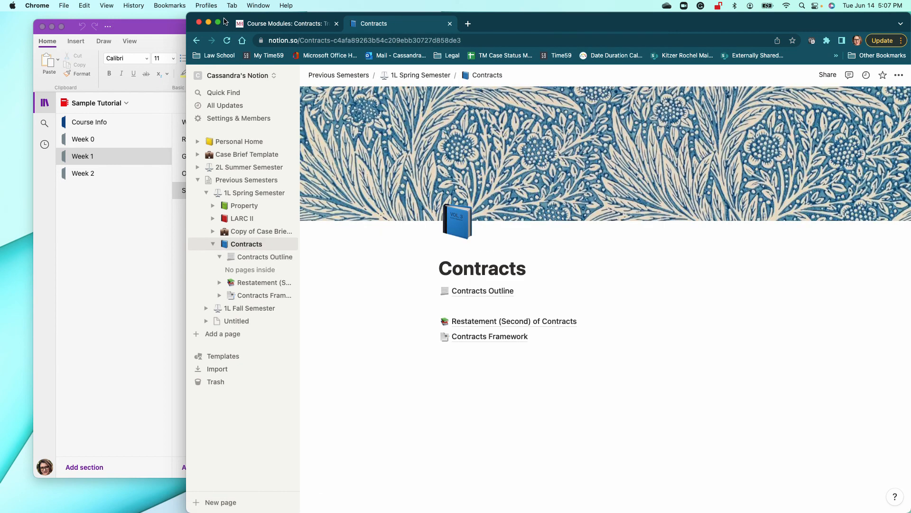
click(209, 23)
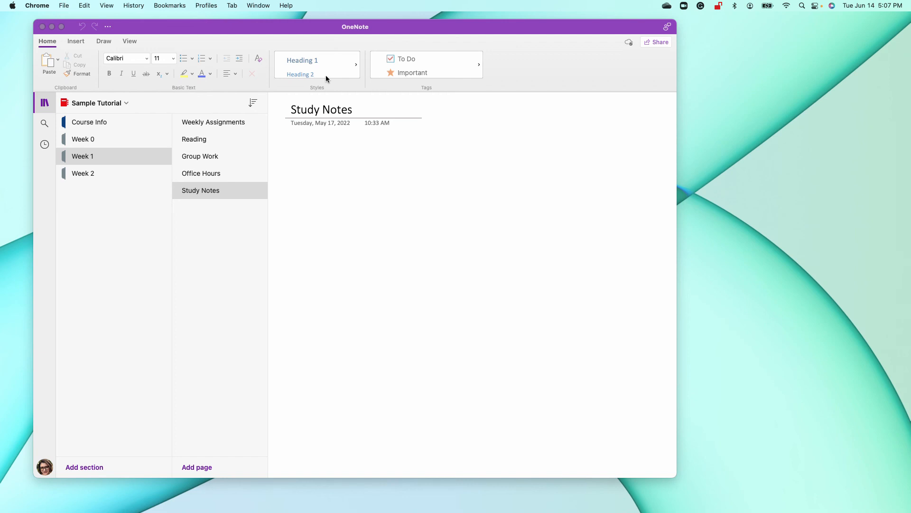